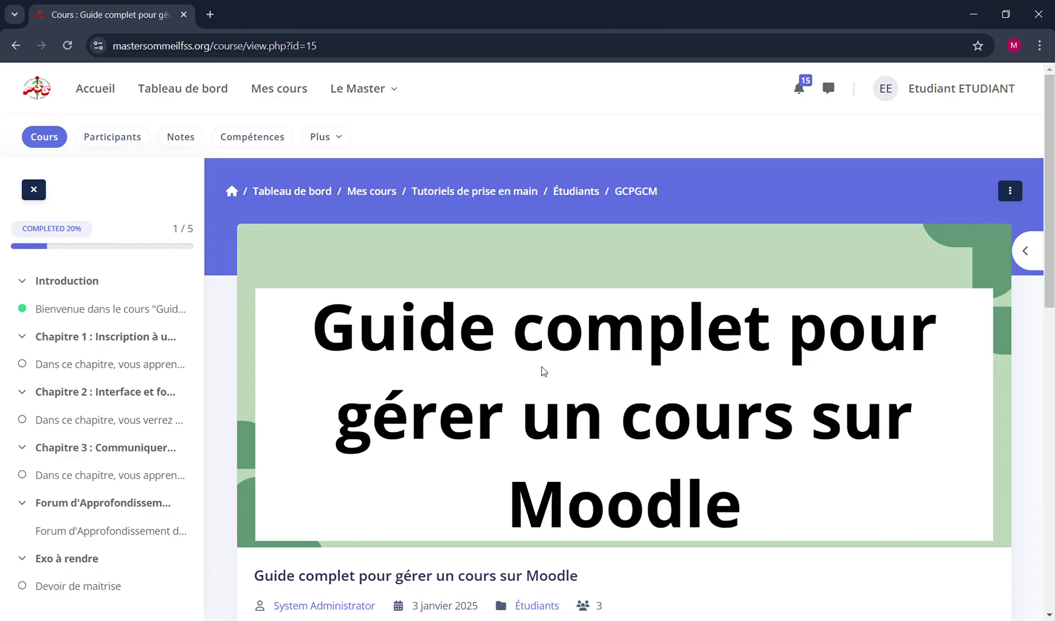
Look over the course page "Guide complet pour gérer un cours sur Moodle" down to its Course Content list
{"action": "scroll", "coordinate": [541, 370], "scroll_direction": "down", "scroll_amount": 8}
{"action": "scroll", "coordinate": [542, 370], "scroll_direction": "up", "scroll_amount": 8}
{"action": "scroll", "coordinate": [542, 370], "scroll_direction": "down", "scroll_amount": 6}
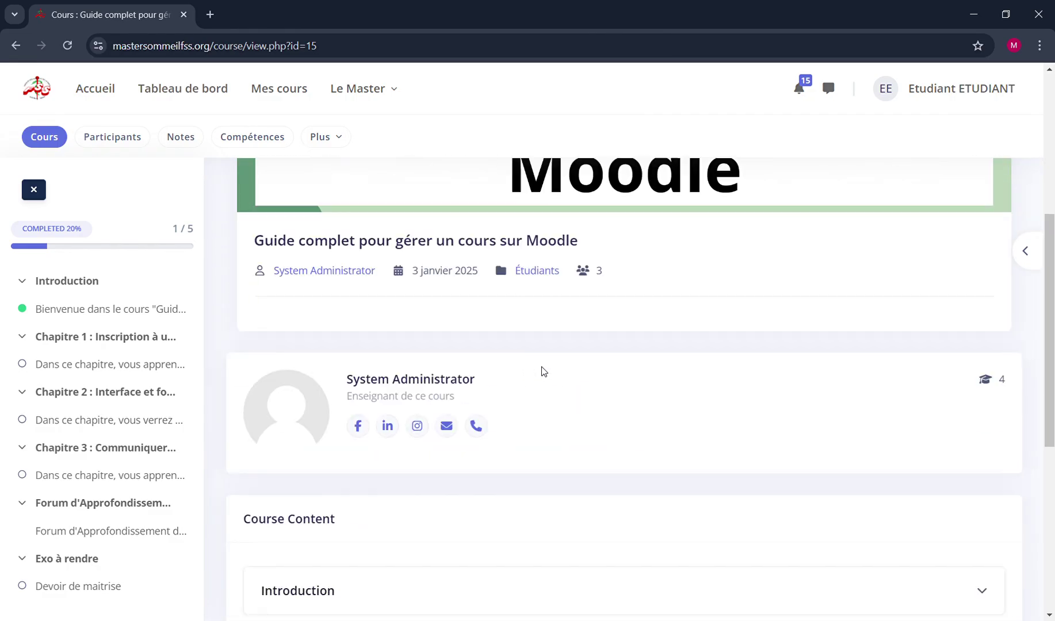
{"action": "scroll", "coordinate": [542, 369], "scroll_direction": "up", "scroll_amount": 6}
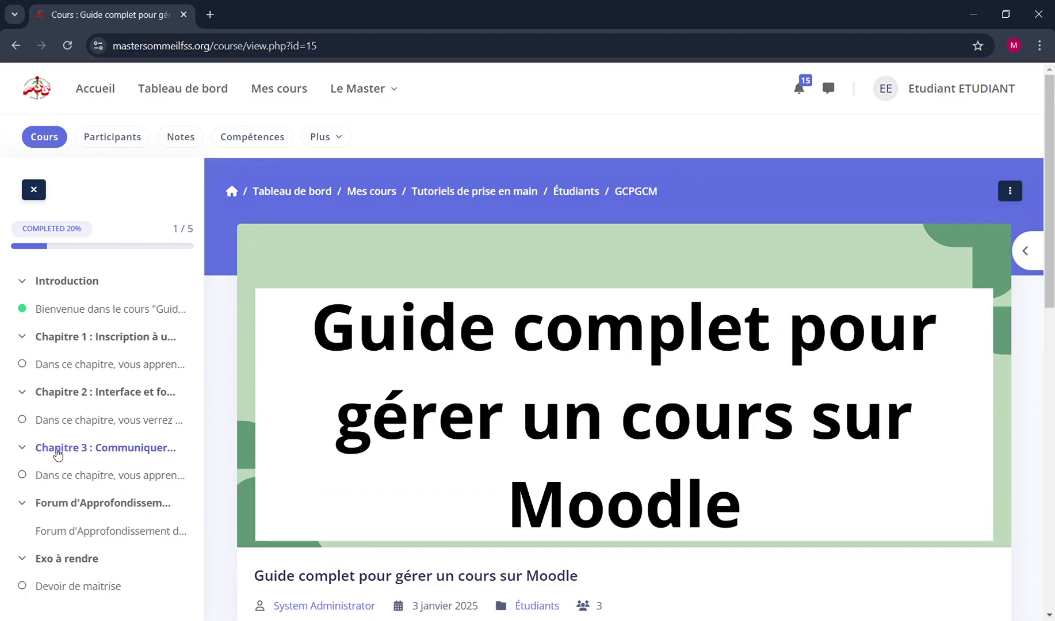
{"action": "scroll", "coordinate": [104, 430], "scroll_direction": "down", "scroll_amount": 2}
{"action": "scroll", "coordinate": [104, 430], "scroll_direction": "down", "scroll_amount": 2}
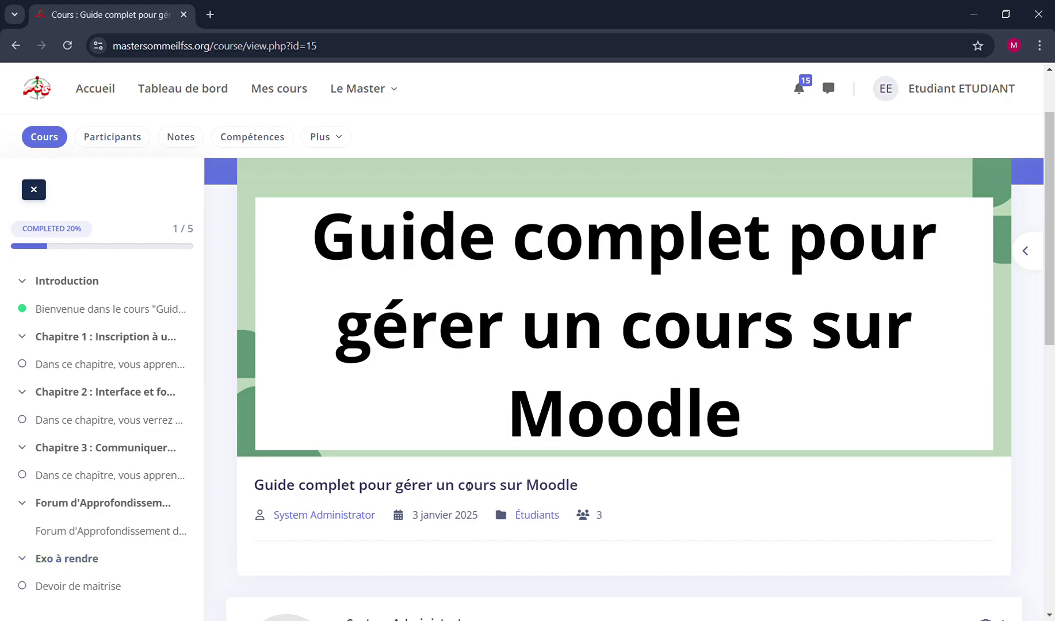
{"action": "scroll", "coordinate": [469, 486], "scroll_direction": "up", "scroll_amount": 2}
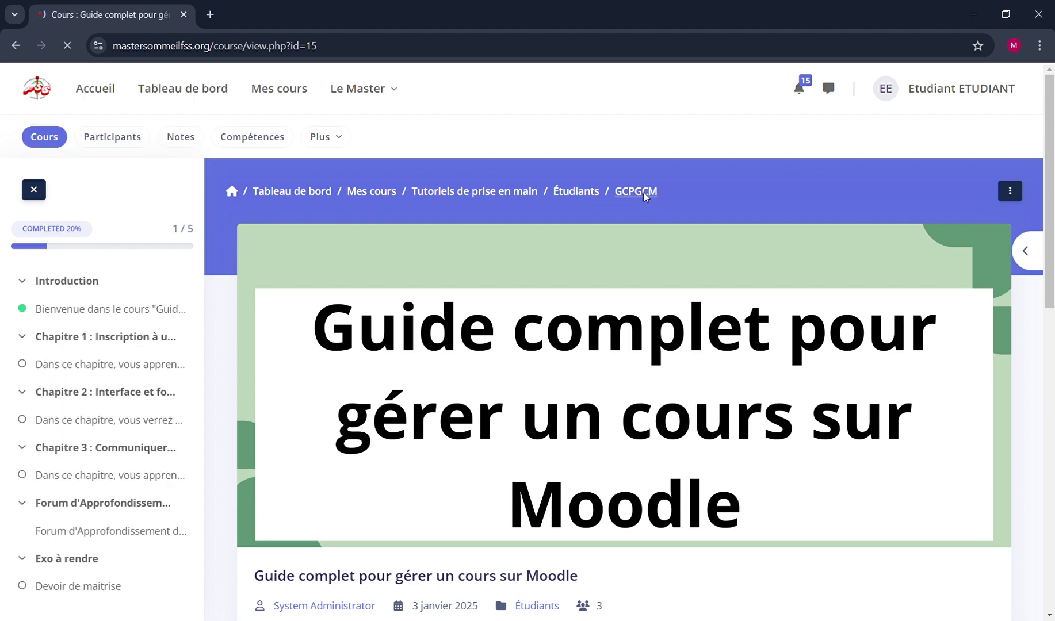
{"action": "scroll", "coordinate": [564, 393], "scroll_direction": "down", "scroll_amount": 4}
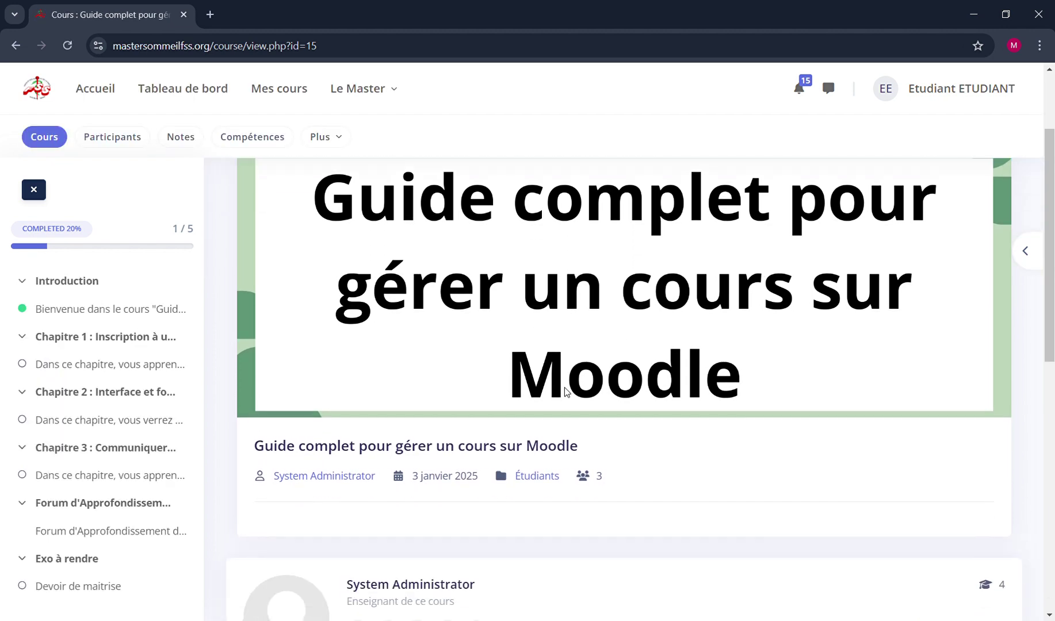
{"action": "scroll", "coordinate": [565, 392], "scroll_direction": "down", "scroll_amount": 8}
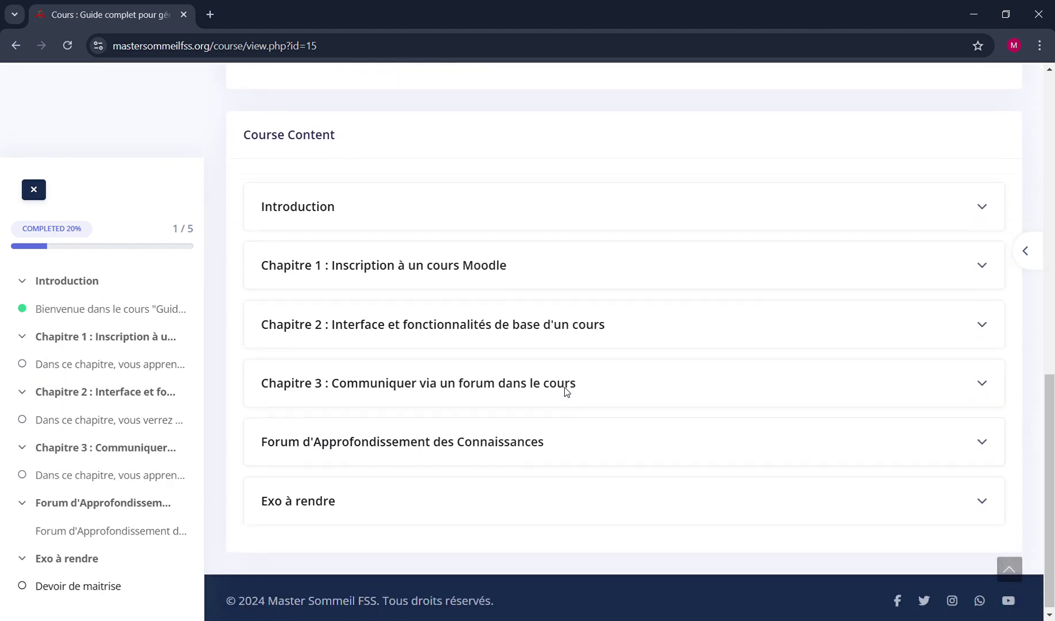
Expand and collapse the "Exo à rendre" and "Introduction" sections of the course content to view what they contain
{"action": "left_click", "coordinate": [650, 503]}
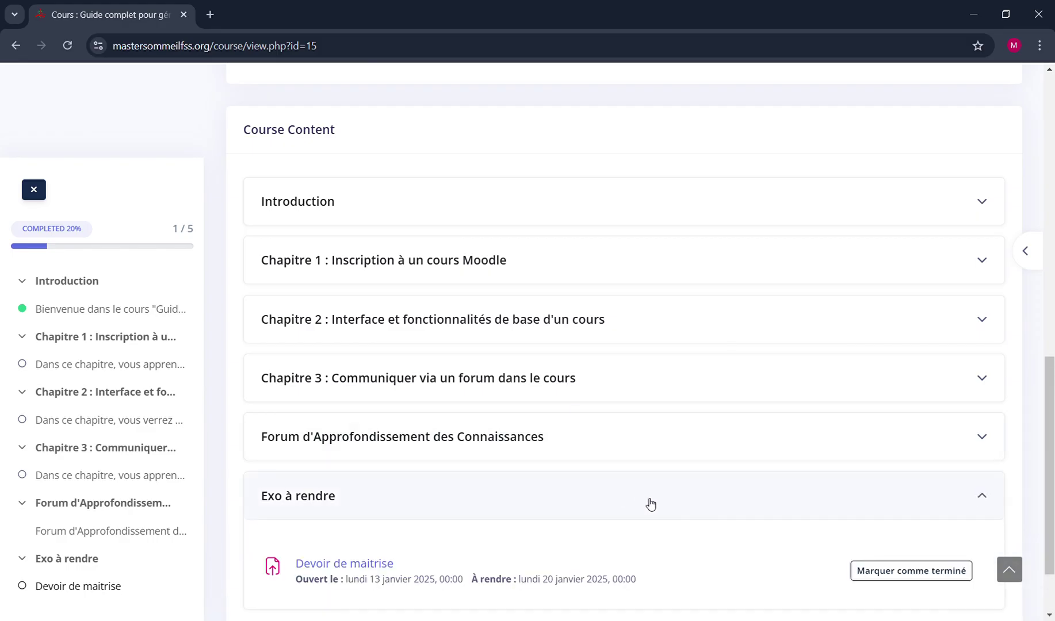
{"action": "left_click", "coordinate": [650, 503]}
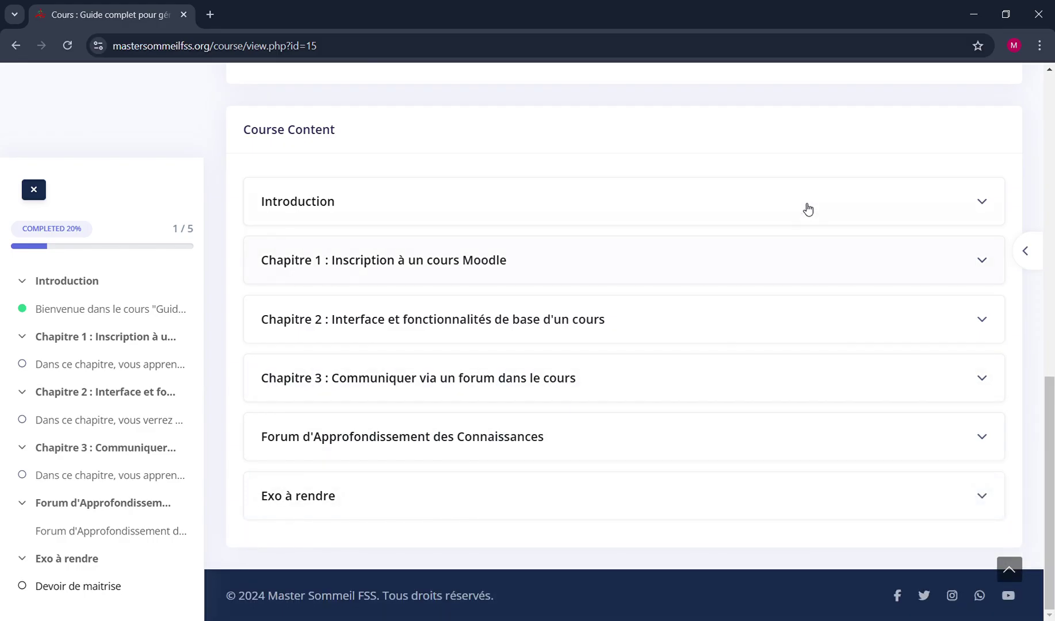
{"action": "left_click", "coordinate": [845, 201]}
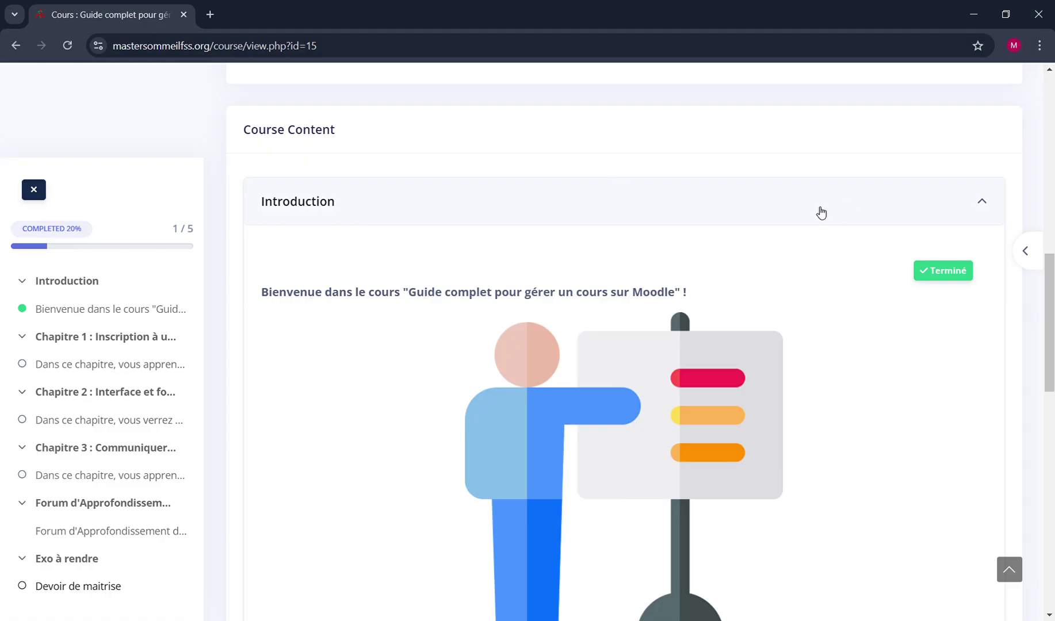
{"action": "left_click", "coordinate": [821, 213]}
{"action": "left_click", "coordinate": [789, 211]}
{"action": "scroll", "coordinate": [773, 318], "scroll_direction": "down", "scroll_amount": 2}
{"action": "scroll", "coordinate": [741, 287], "scroll_direction": "up", "scroll_amount": 2}
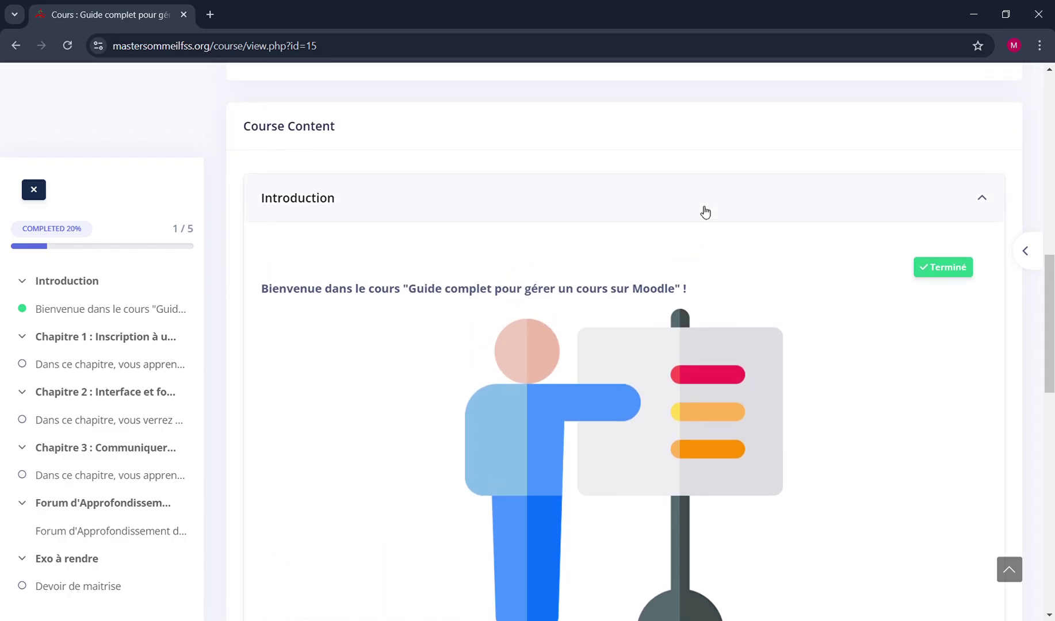
{"action": "left_click", "coordinate": [705, 213]}
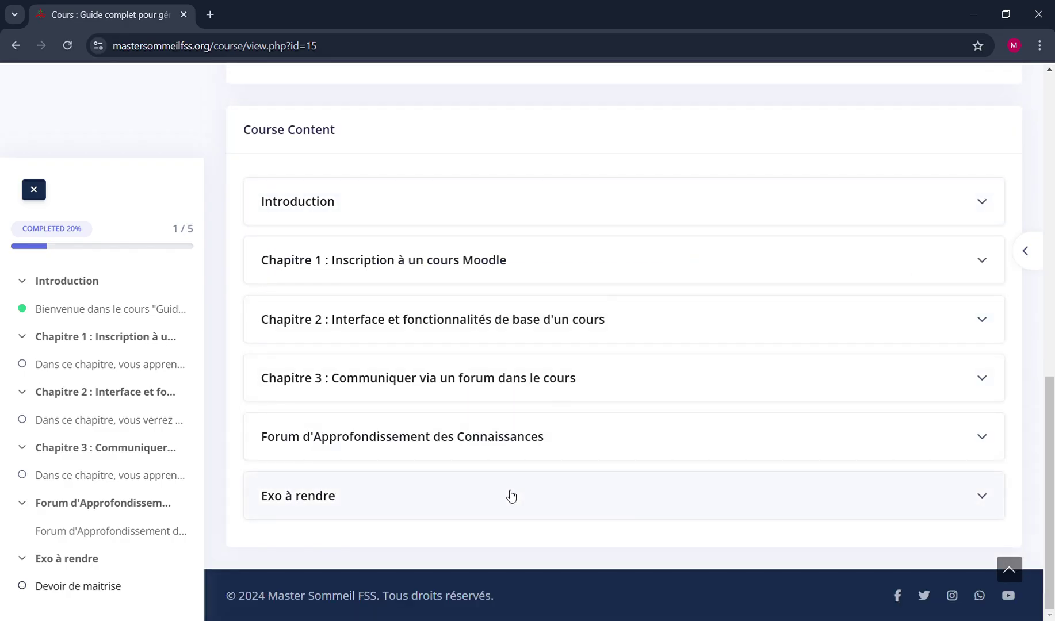
{"action": "left_click", "coordinate": [510, 496]}
{"action": "left_click", "coordinate": [511, 495]}
{"action": "scroll", "coordinate": [512, 405], "scroll_direction": "up", "scroll_amount": 15}
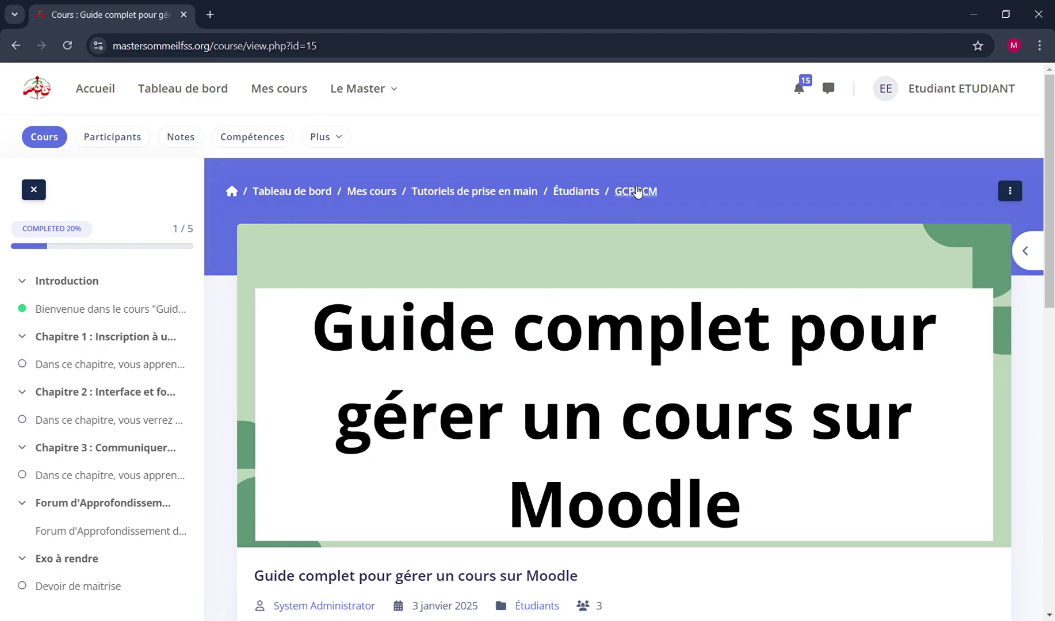
Expand the "Exo à rendre" section in the course content and open the "Devoir de maitrise" assignment
{"action": "scroll", "coordinate": [581, 454], "scroll_direction": "down", "scroll_amount": 10}
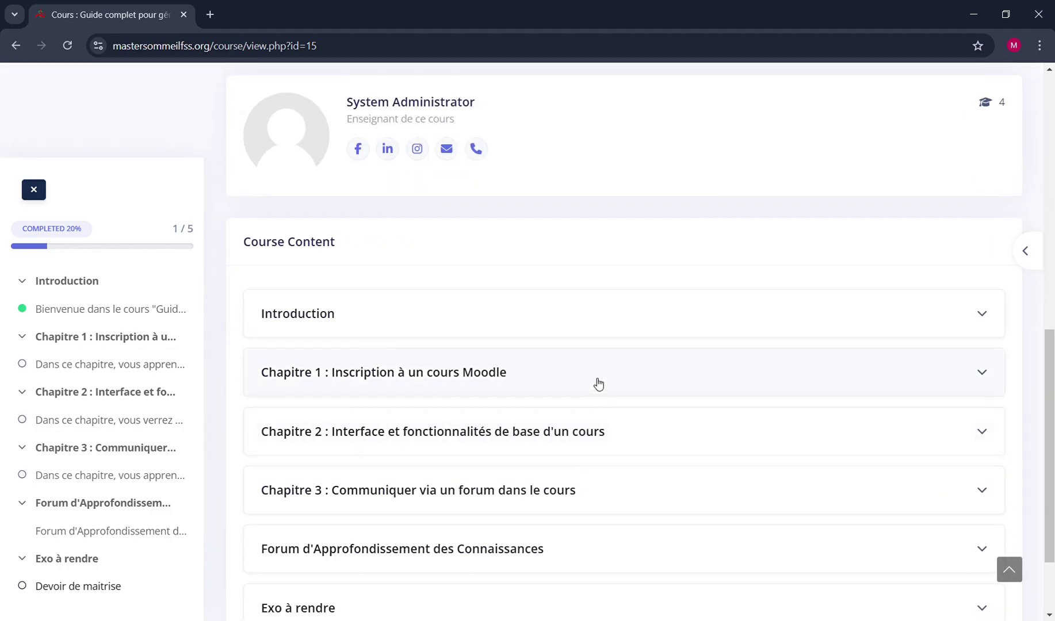
{"action": "scroll", "coordinate": [591, 325], "scroll_direction": "down", "scroll_amount": 2}
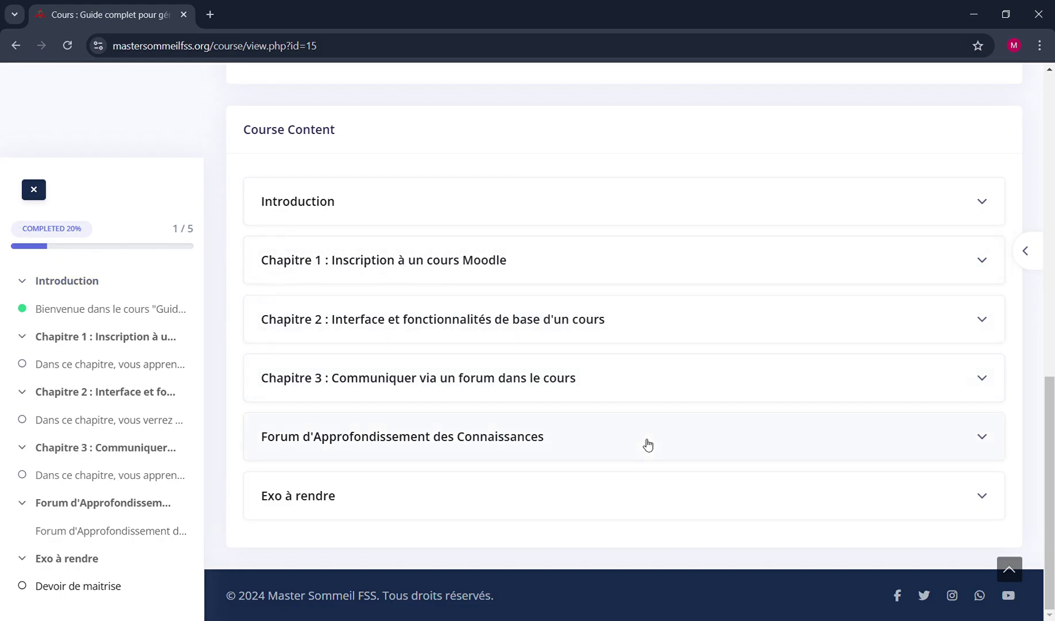
{"action": "left_click", "coordinate": [638, 492]}
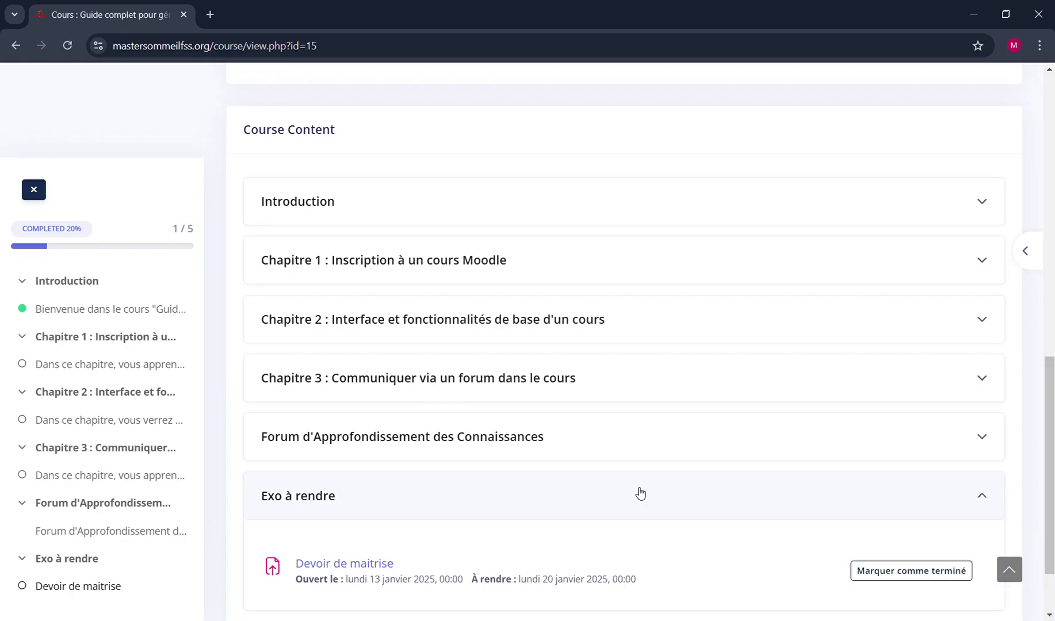
{"action": "scroll", "coordinate": [639, 492], "scroll_direction": "down", "scroll_amount": 2}
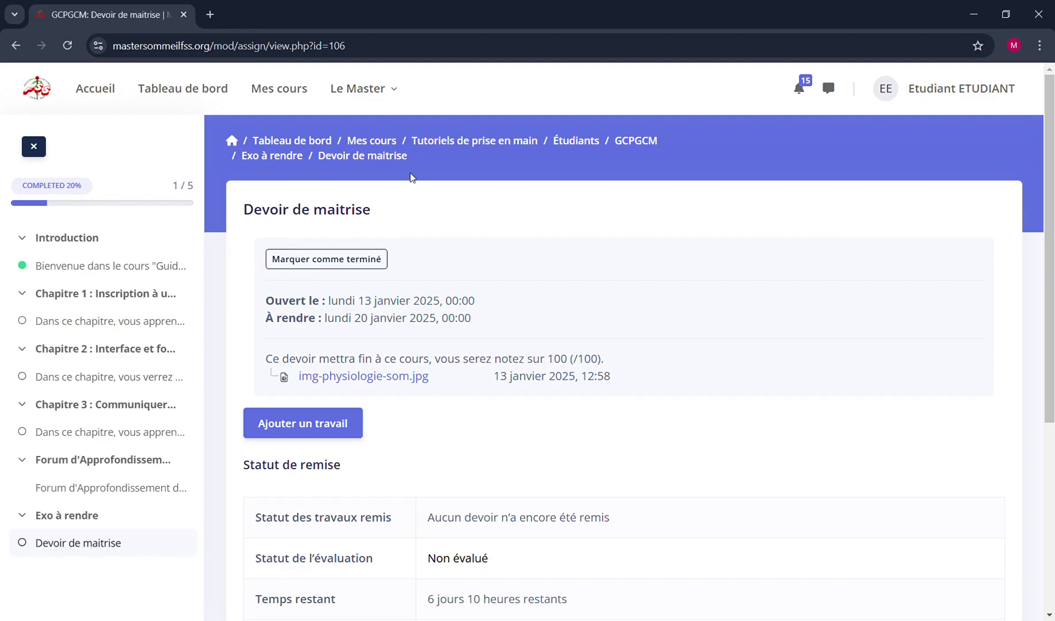
Examine the "Devoir de maitrise" assignment's title, completion option, dates, grading note and submission status table
{"action": "triple_click", "coordinate": [321, 218]}
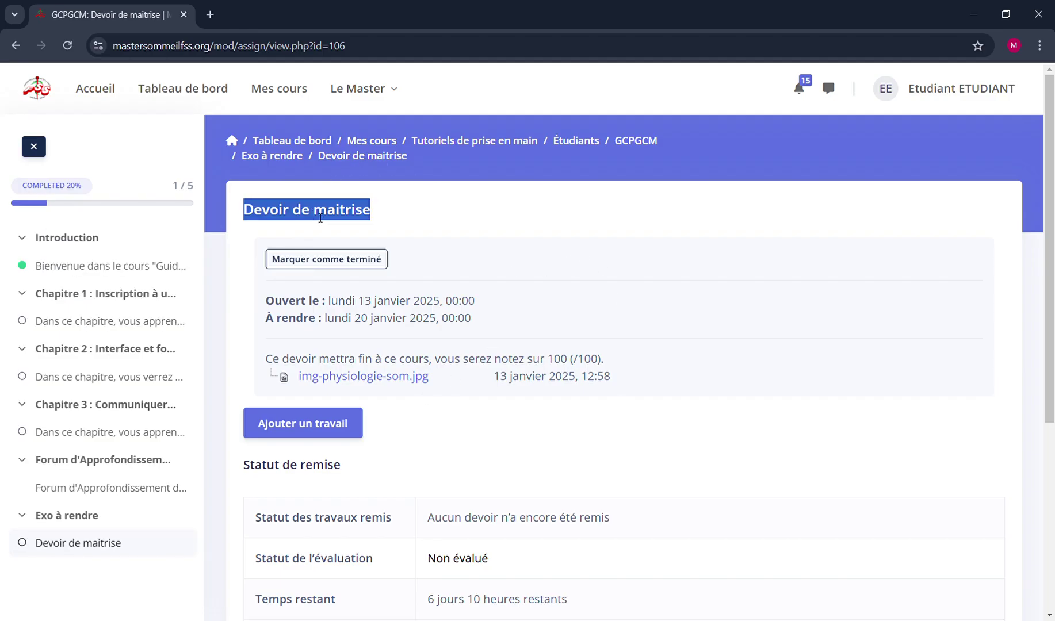
{"action": "left_click", "coordinate": [418, 204]}
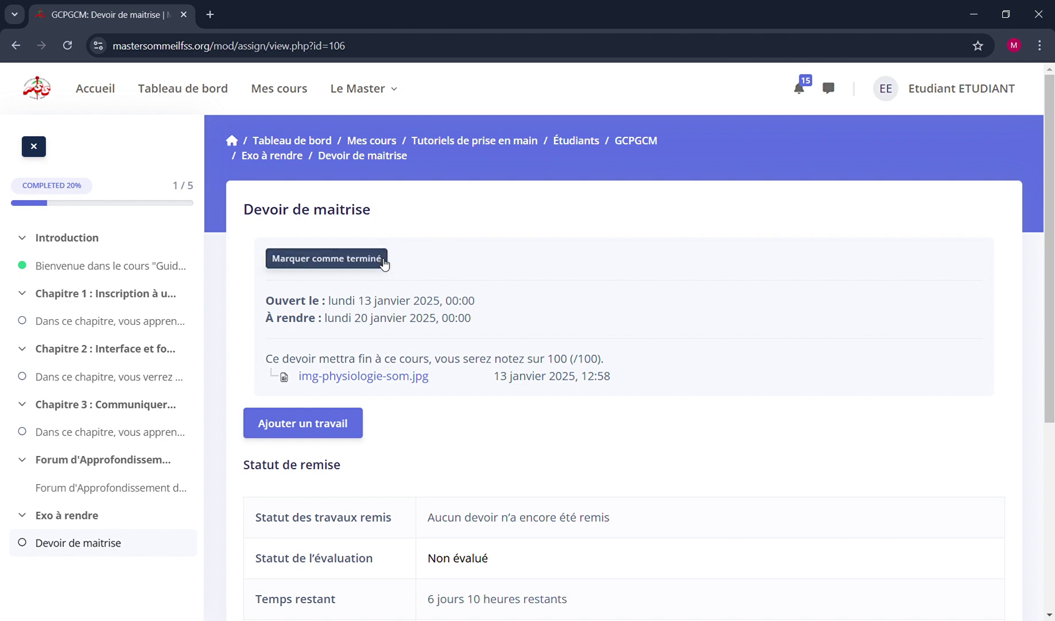
{"action": "left_click", "coordinate": [386, 264]}
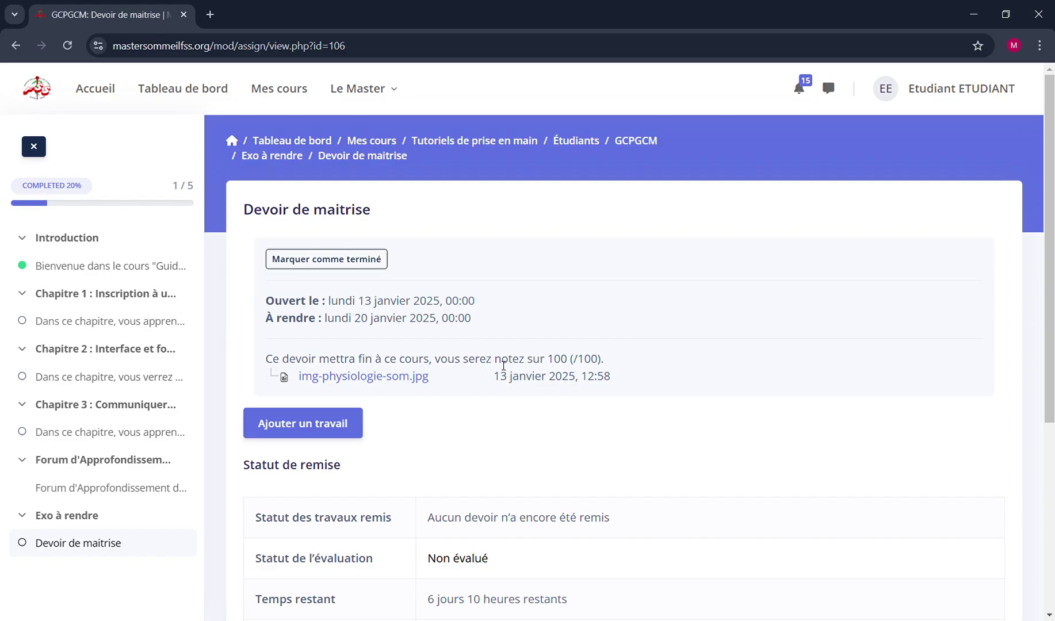
{"action": "double_click", "coordinate": [598, 360]}
{"action": "left_click", "coordinate": [609, 366]}
{"action": "scroll", "coordinate": [443, 426], "scroll_direction": "down", "scroll_amount": 2}
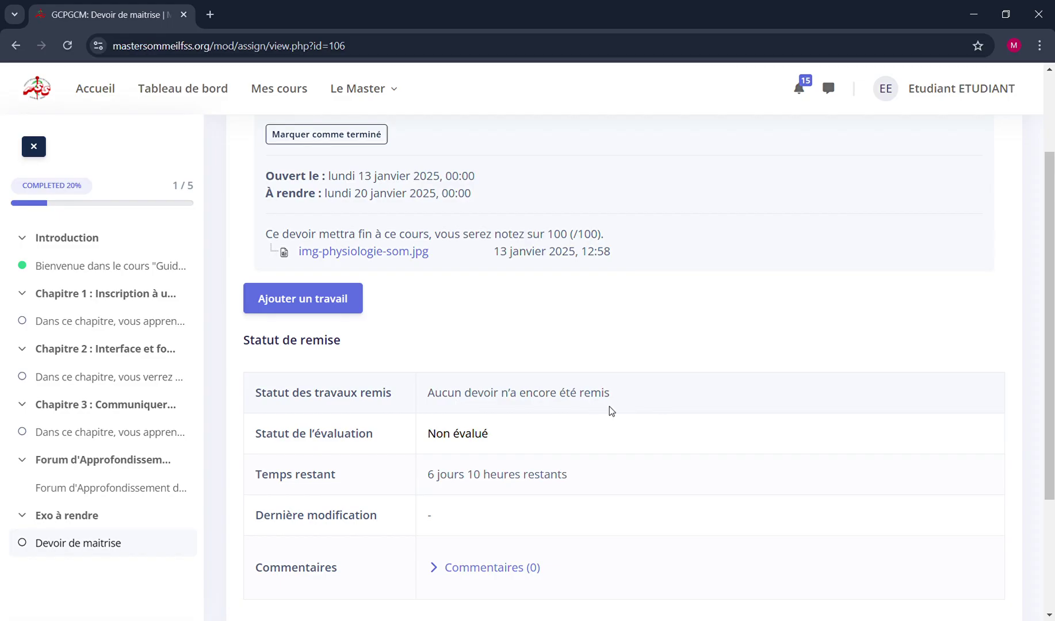
{"action": "scroll", "coordinate": [473, 424], "scroll_direction": "down", "scroll_amount": 1}
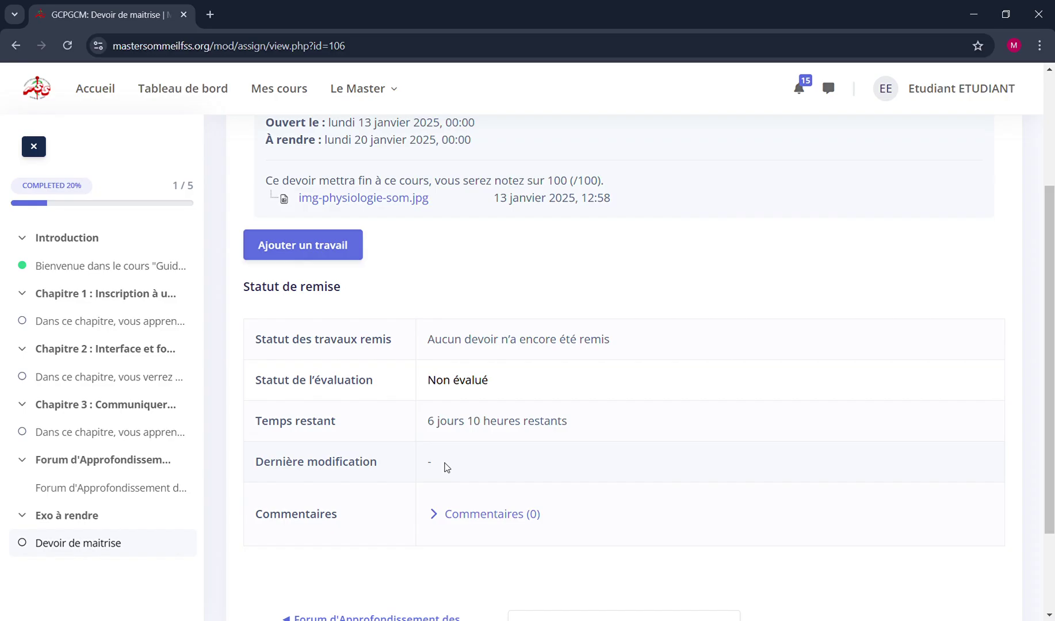
{"action": "scroll", "coordinate": [471, 565], "scroll_direction": "down", "scroll_amount": 3}
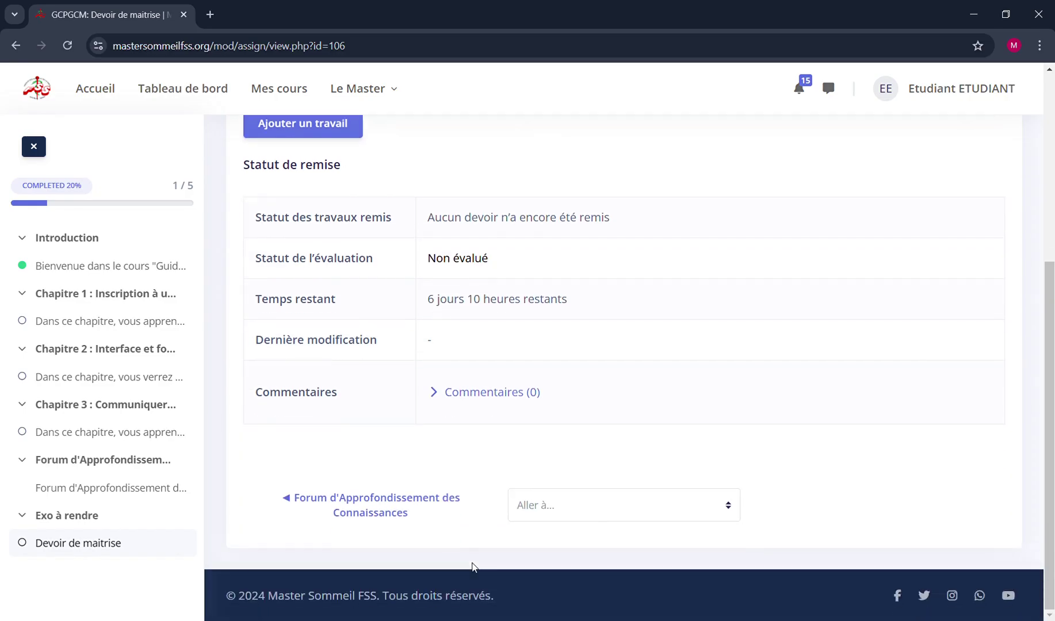
Expand the comments row of the submission status table to view the comment box and its save and cancel options
{"action": "scroll", "coordinate": [471, 565], "scroll_direction": "up", "scroll_amount": 3}
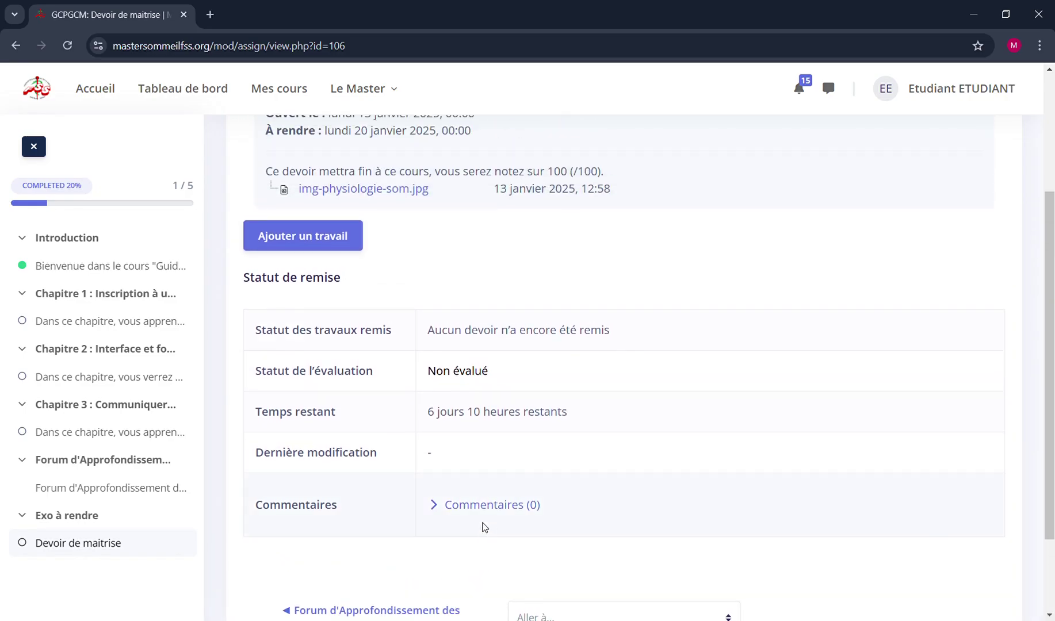
{"action": "left_click", "coordinate": [498, 507]}
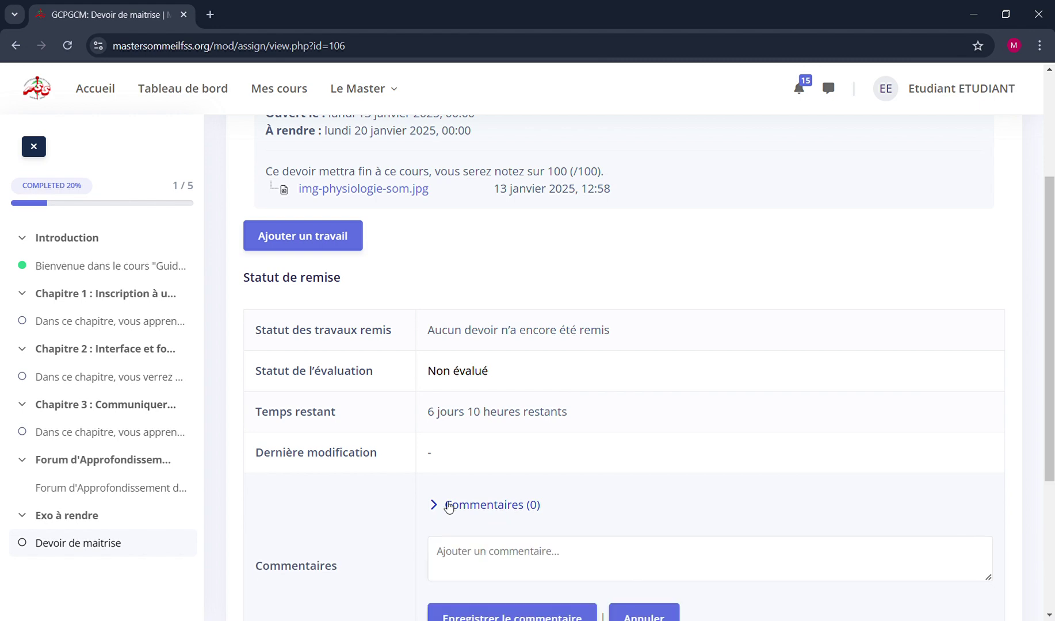
{"action": "scroll", "coordinate": [448, 506], "scroll_direction": "down", "scroll_amount": 2}
{"action": "scroll", "coordinate": [449, 506], "scroll_direction": "down", "scroll_amount": 3}
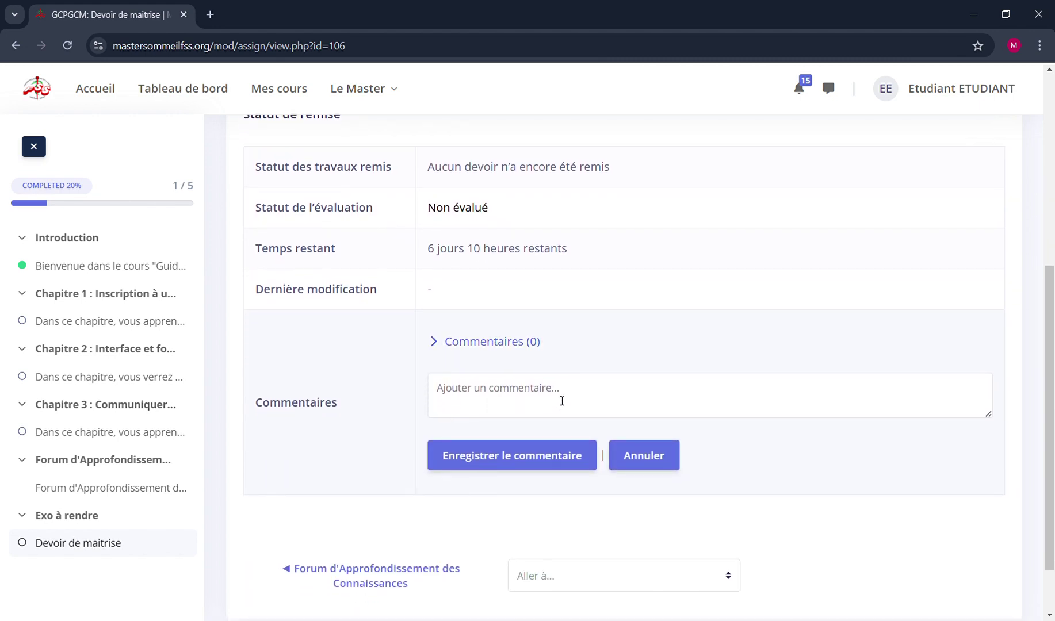
Start a new submission for the "Devoir de maitrise" assignment and download the attached image img-physiologie-som.jpg
{"action": "scroll", "coordinate": [488, 534], "scroll_direction": "up", "scroll_amount": 8}
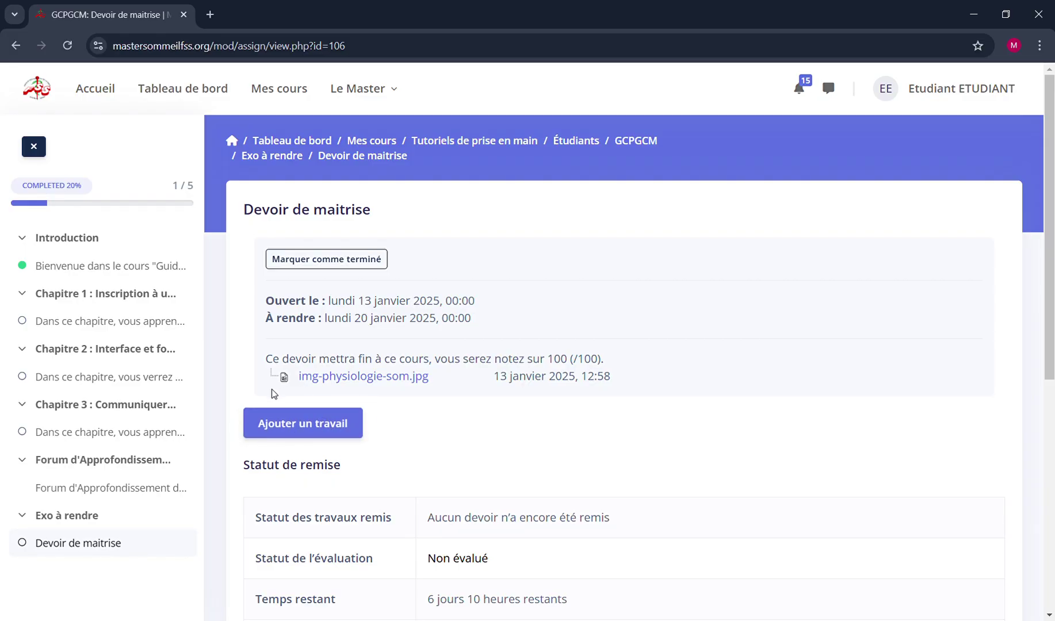
{"action": "left_click", "coordinate": [339, 426]}
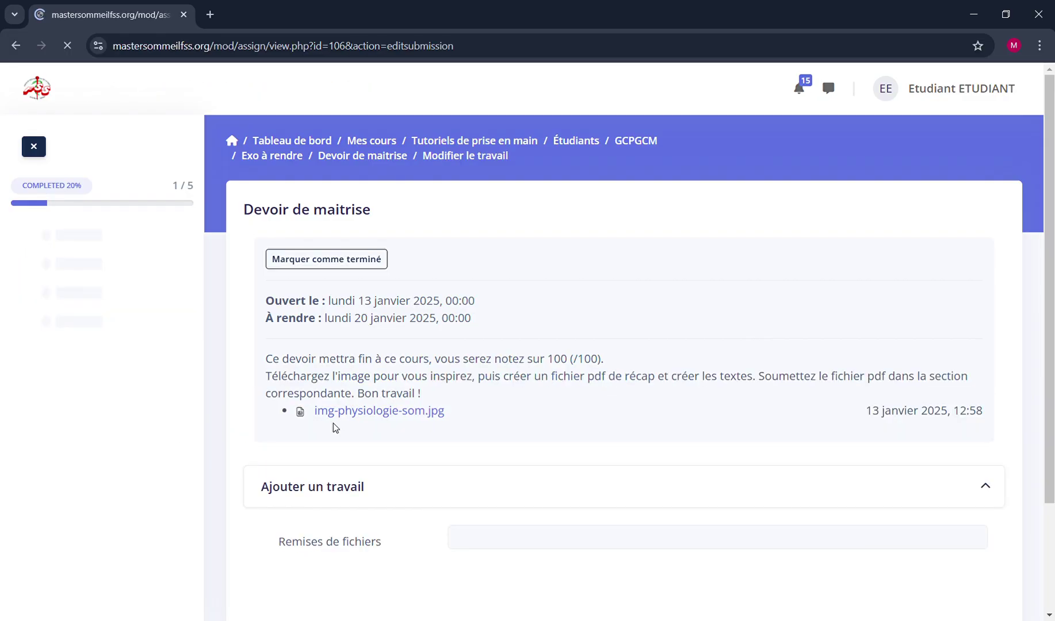
{"action": "scroll", "coordinate": [565, 424], "scroll_direction": "down", "scroll_amount": 2}
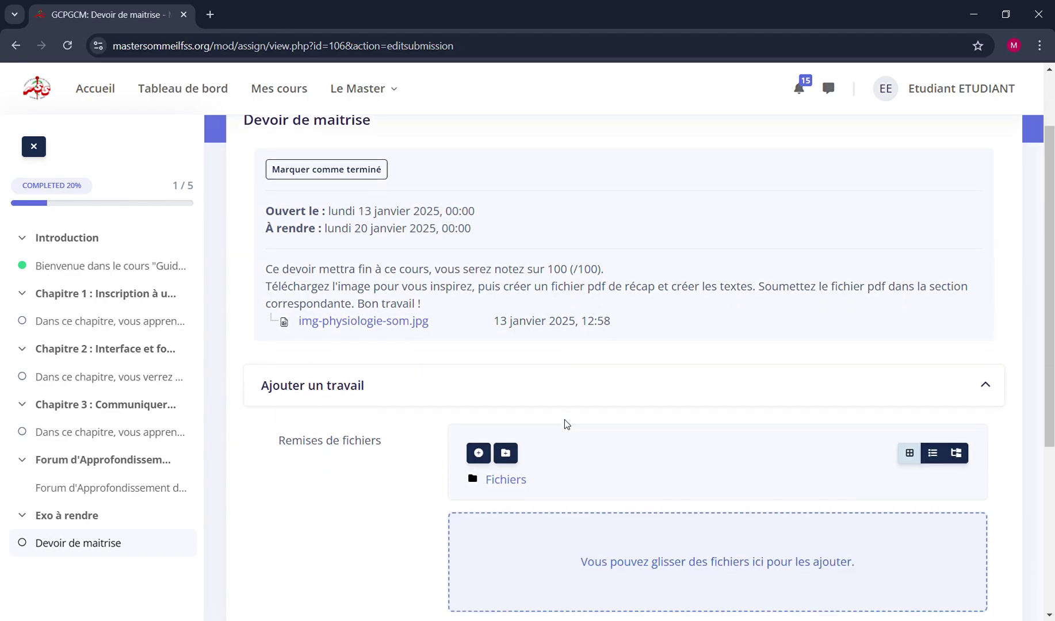
{"action": "scroll", "coordinate": [565, 424], "scroll_direction": "up", "scroll_amount": 1}
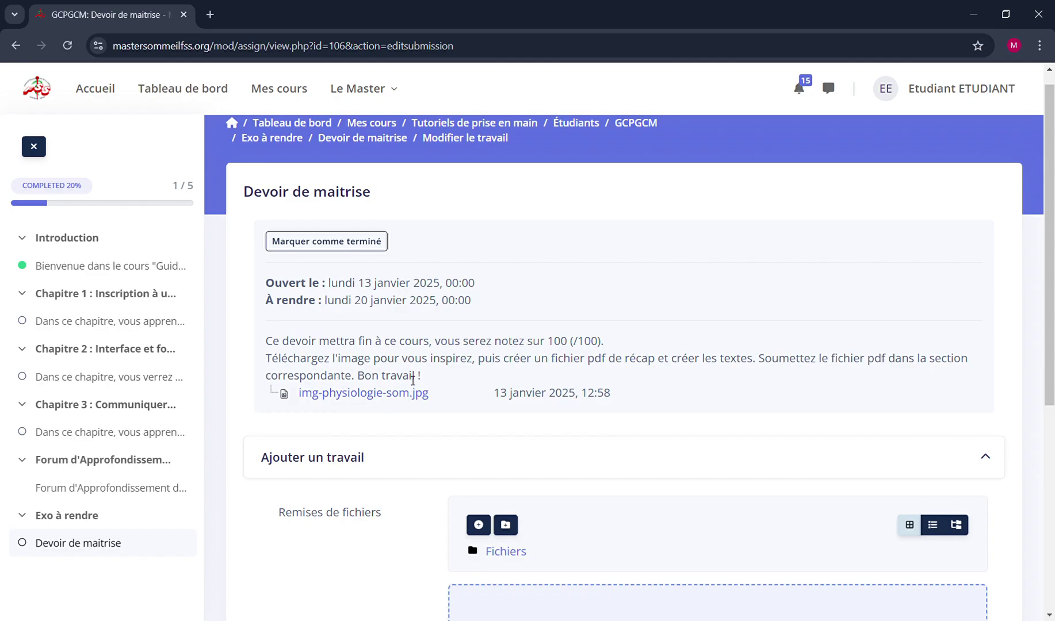
{"action": "left_click", "coordinate": [326, 397]}
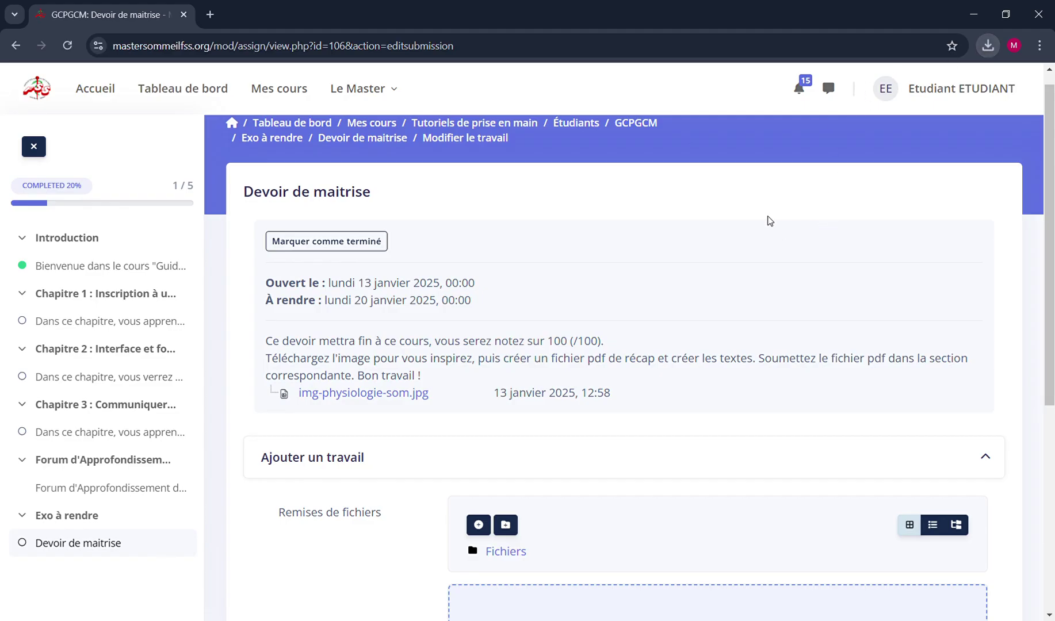
Review the assignment instructions and the file submission area with its size limit and save options
{"action": "scroll", "coordinate": [321, 516], "scroll_direction": "down", "scroll_amount": 3}
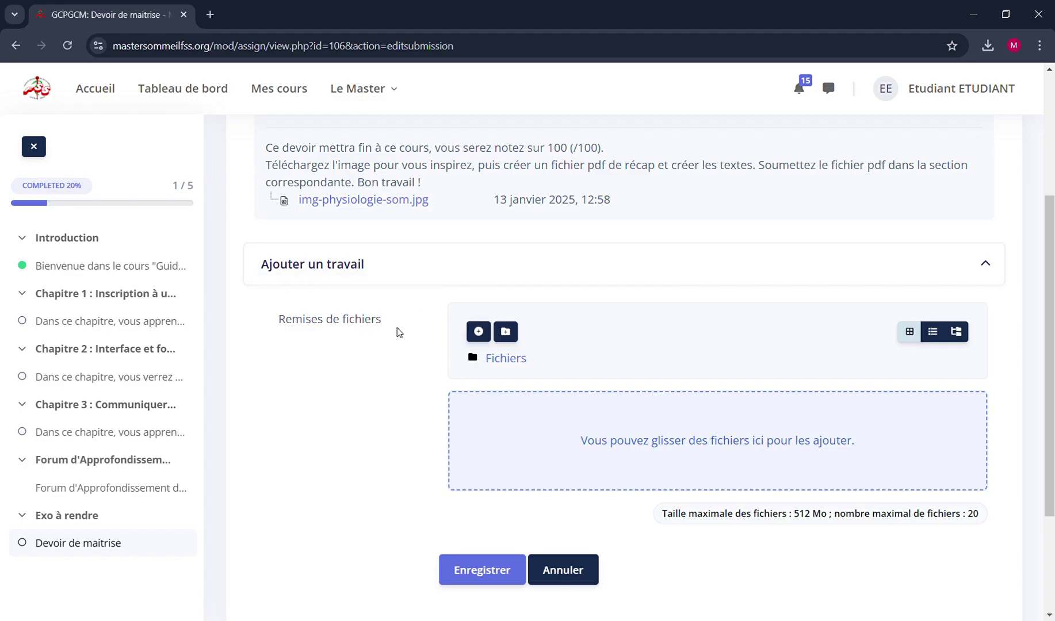
{"action": "scroll", "coordinate": [393, 331], "scroll_direction": "up", "scroll_amount": 2}
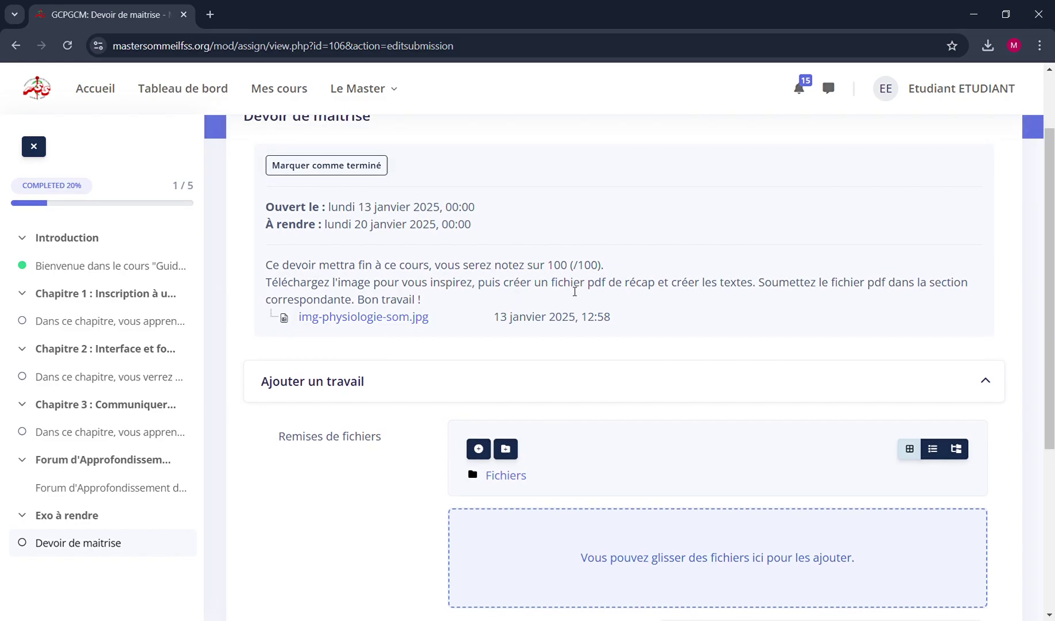
{"action": "scroll", "coordinate": [406, 500], "scroll_direction": "down", "scroll_amount": 3}
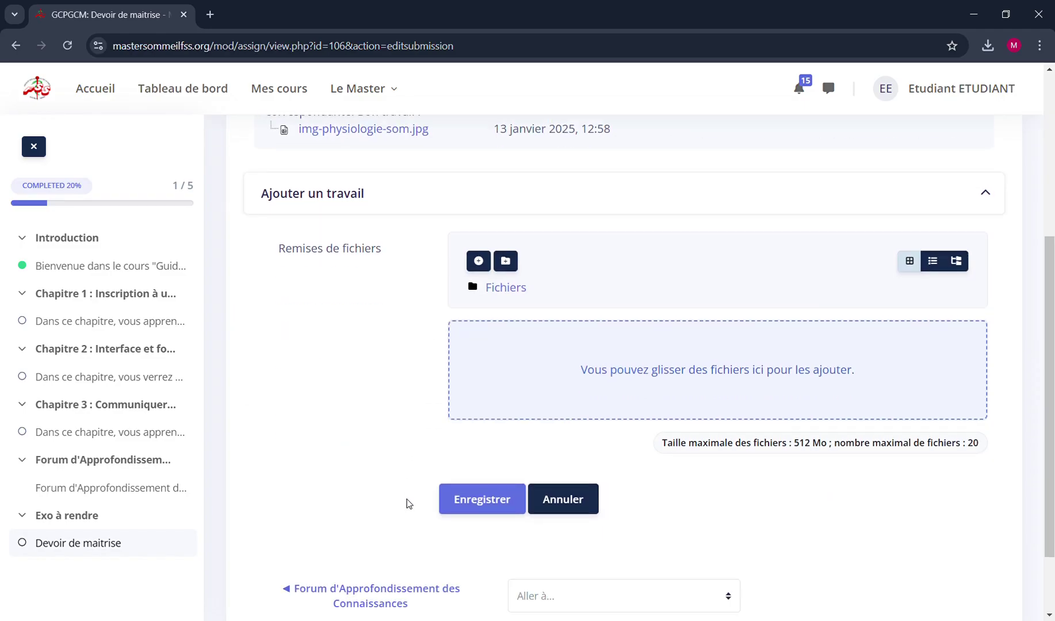
{"action": "scroll", "coordinate": [437, 322], "scroll_direction": "up", "scroll_amount": 4}
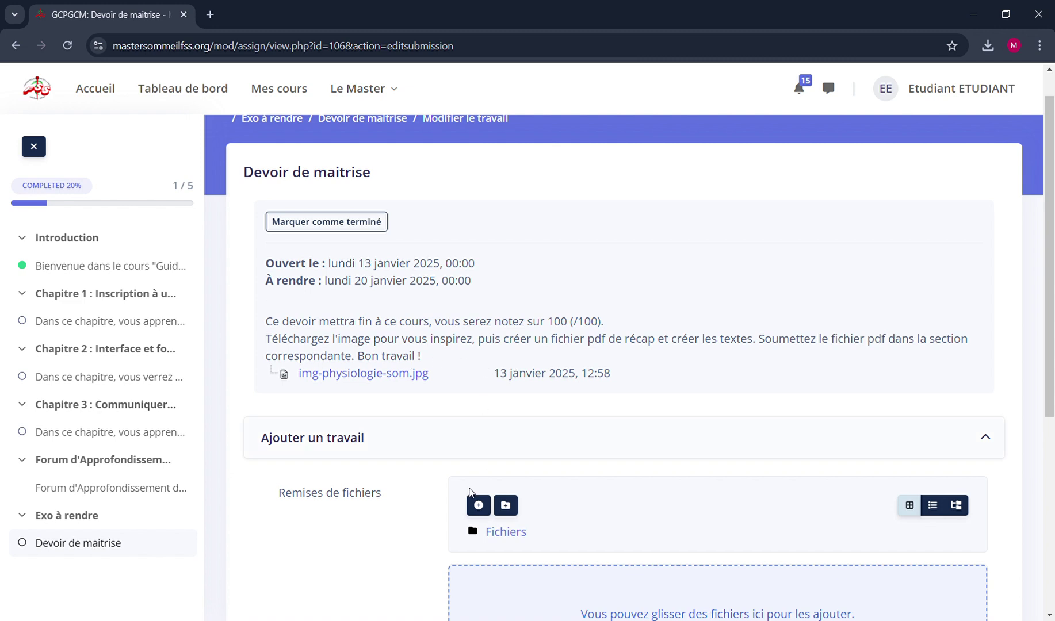
{"action": "scroll", "coordinate": [419, 522], "scroll_direction": "down", "scroll_amount": 2}
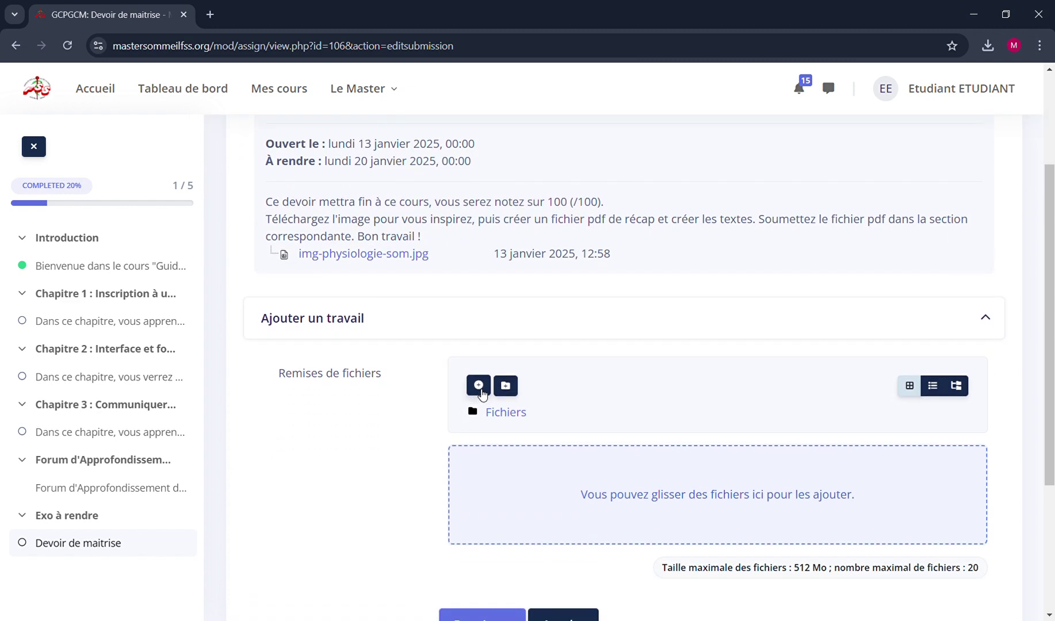
Add the recent file Capture d'écran (341).png to the assignment's file submission area
{"action": "left_click", "coordinate": [478, 387]}
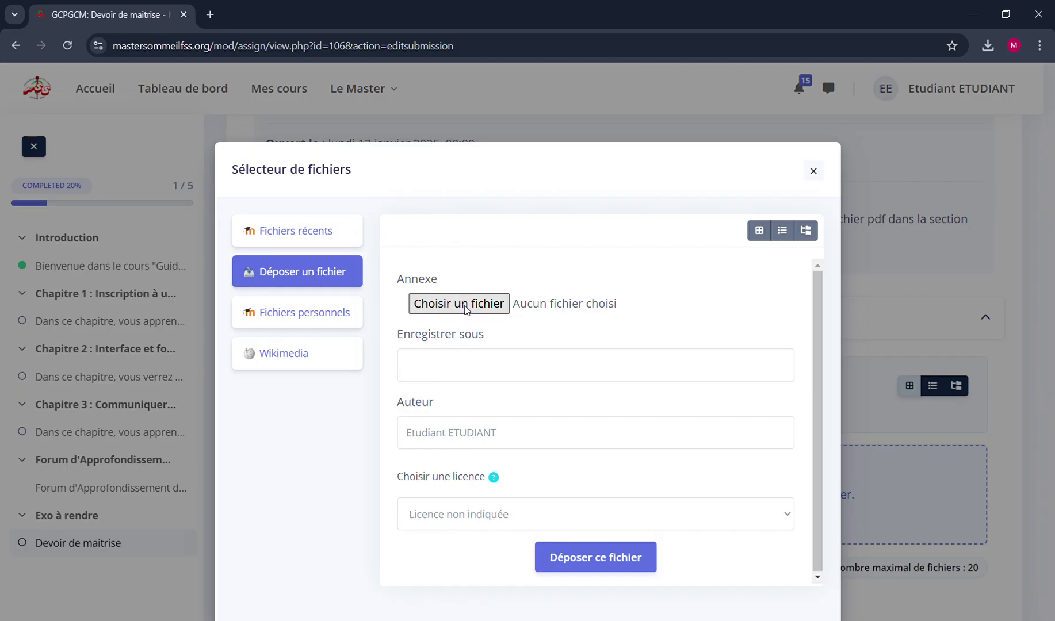
{"action": "left_click", "coordinate": [310, 242]}
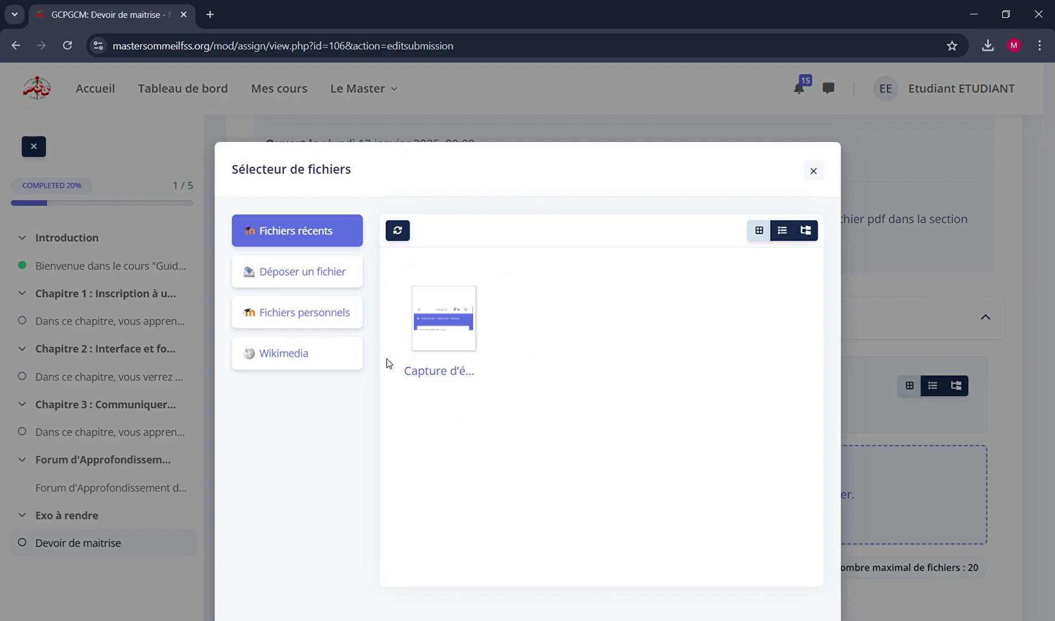
{"action": "left_click", "coordinate": [328, 276]}
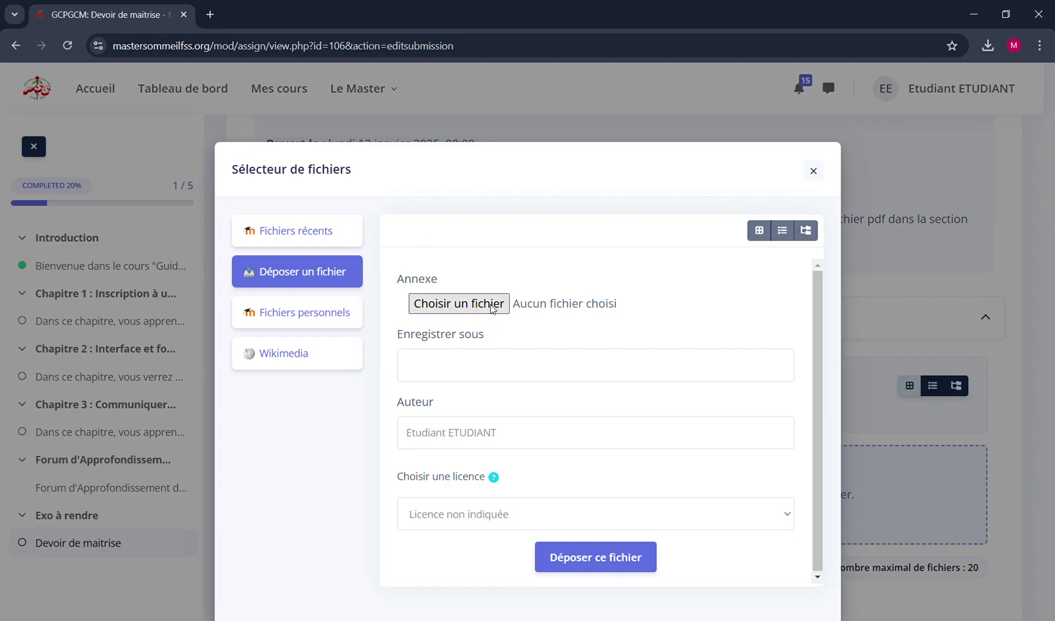
{"action": "left_click", "coordinate": [343, 241]}
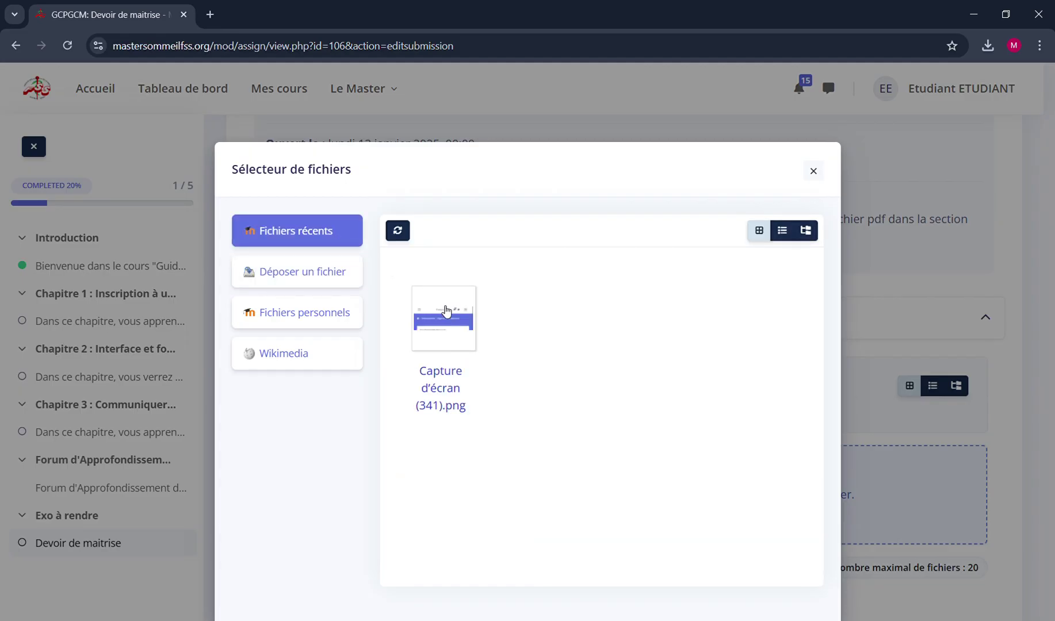
{"action": "left_click", "coordinate": [444, 327]}
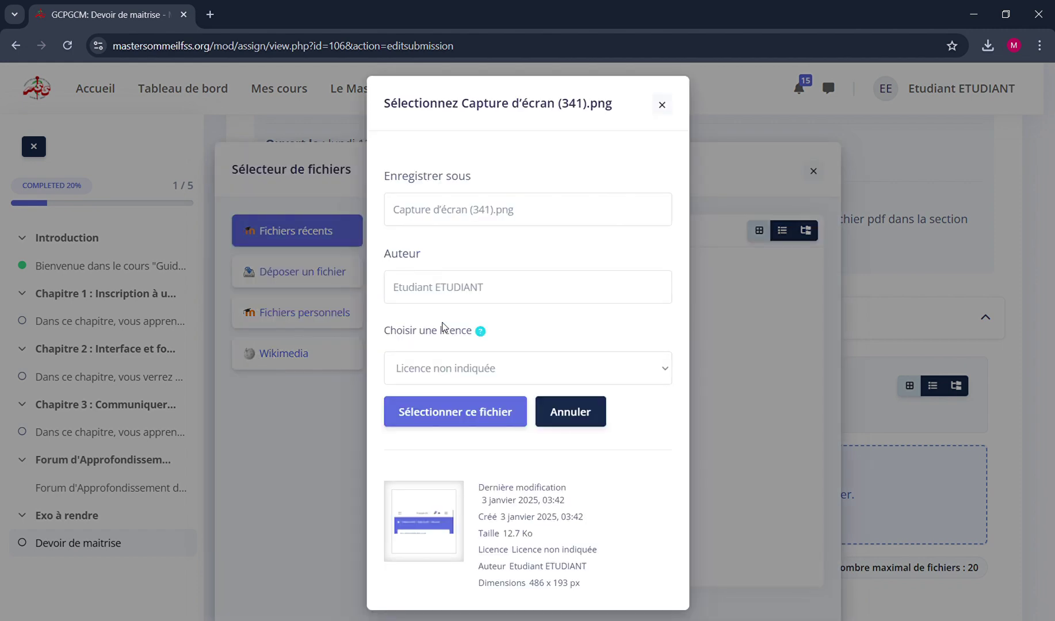
{"action": "left_click", "coordinate": [488, 414]}
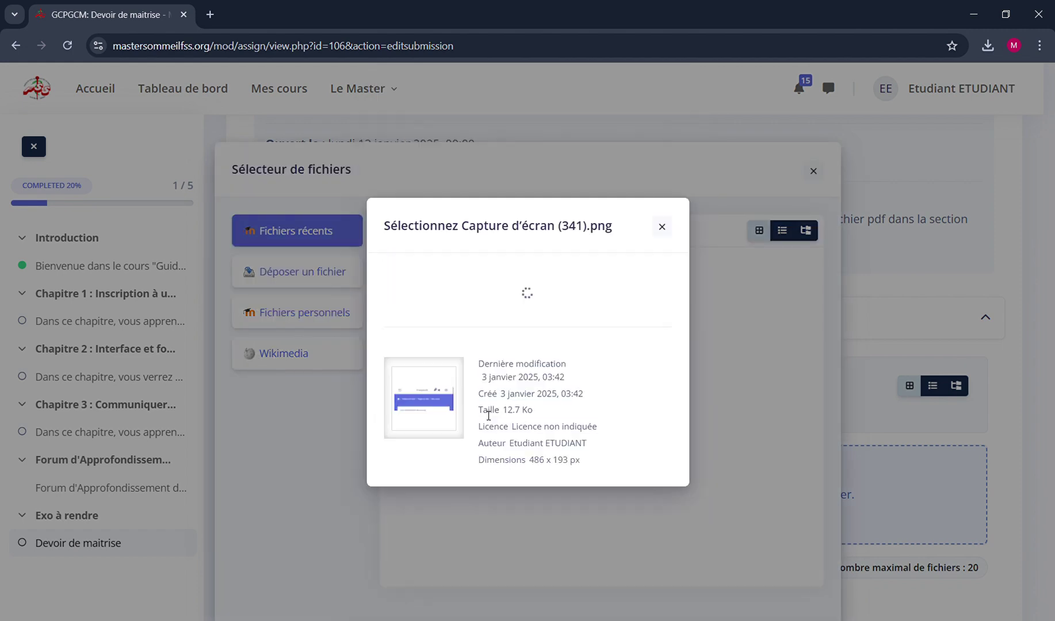
{"action": "scroll", "coordinate": [419, 440], "scroll_direction": "down", "scroll_amount": 2}
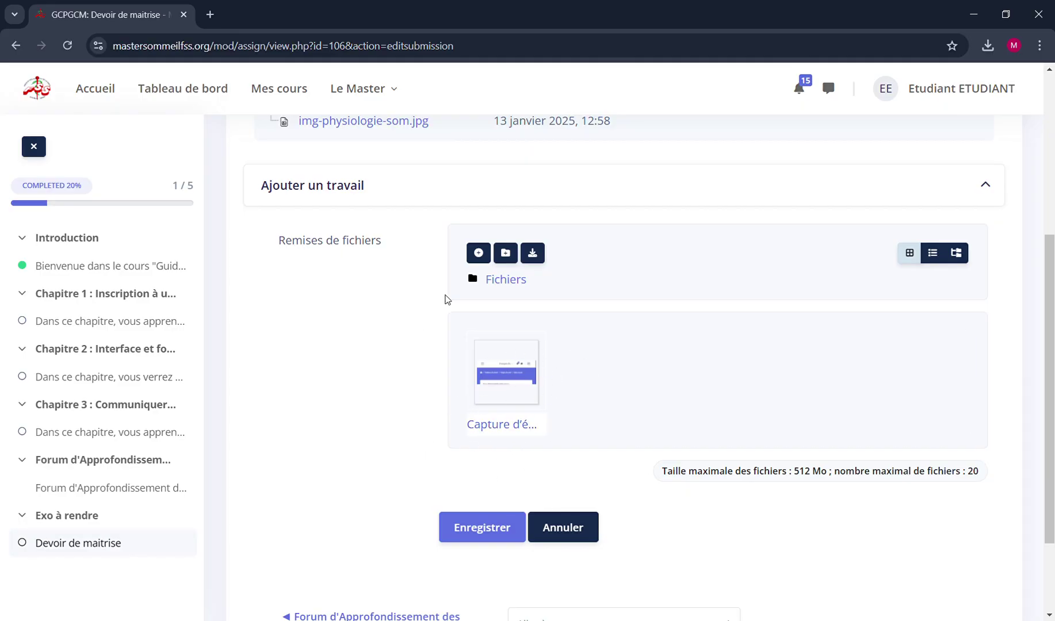
View the file picker's upload form with its attachment, save name, author and licence fields, and close it without adding a file
{"action": "left_click", "coordinate": [479, 258]}
{"action": "left_click", "coordinate": [347, 270]}
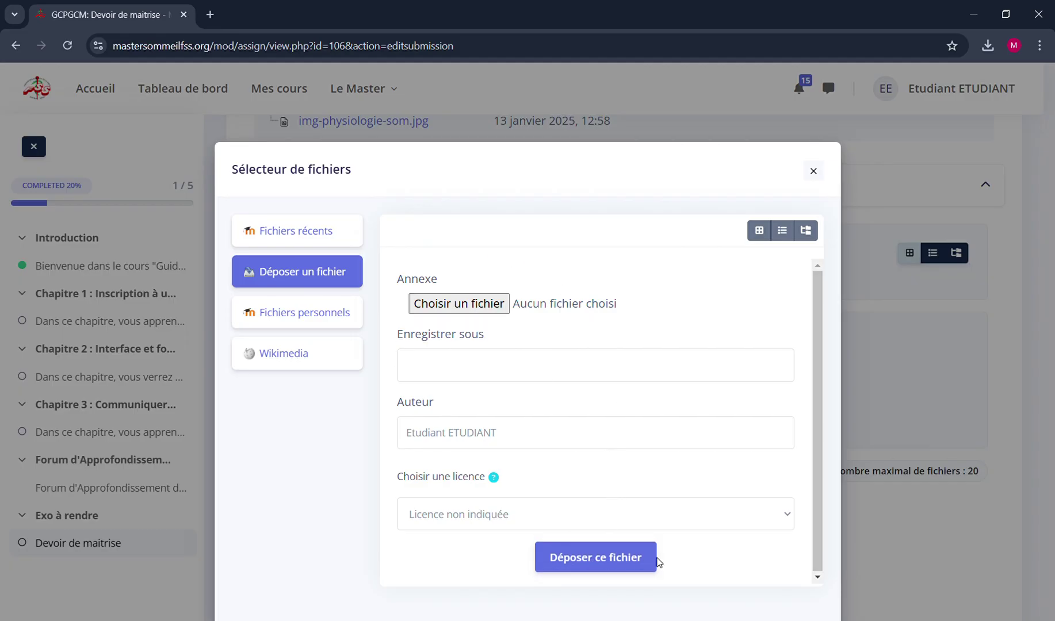
{"action": "left_click", "coordinate": [813, 171]}
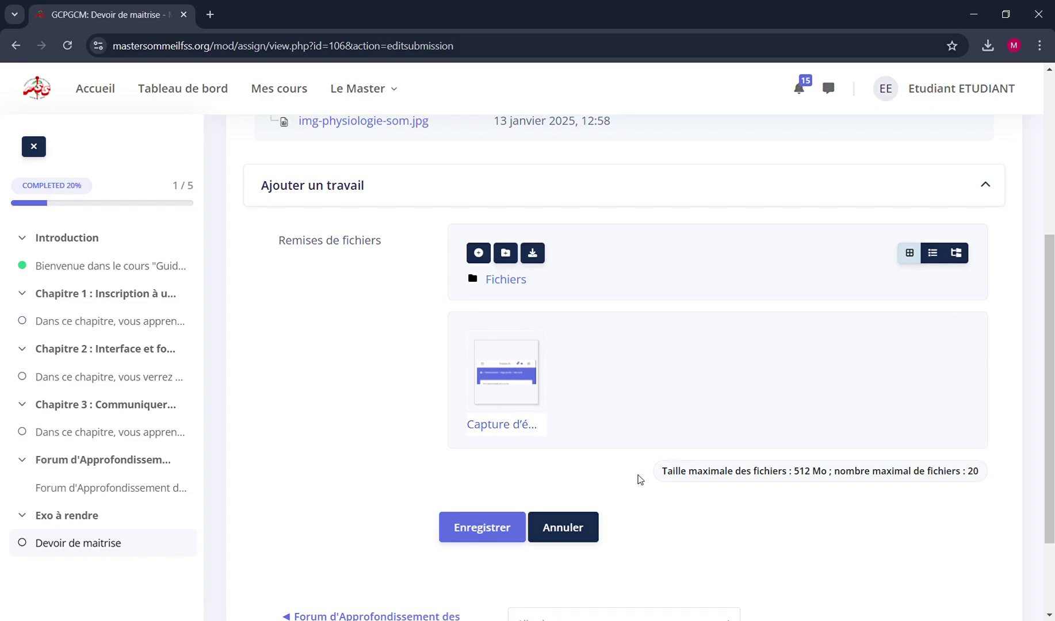
Save the file submission for "Devoir de maitrise" and review its submission status table
{"action": "scroll", "coordinate": [635, 436], "scroll_direction": "down", "scroll_amount": 3}
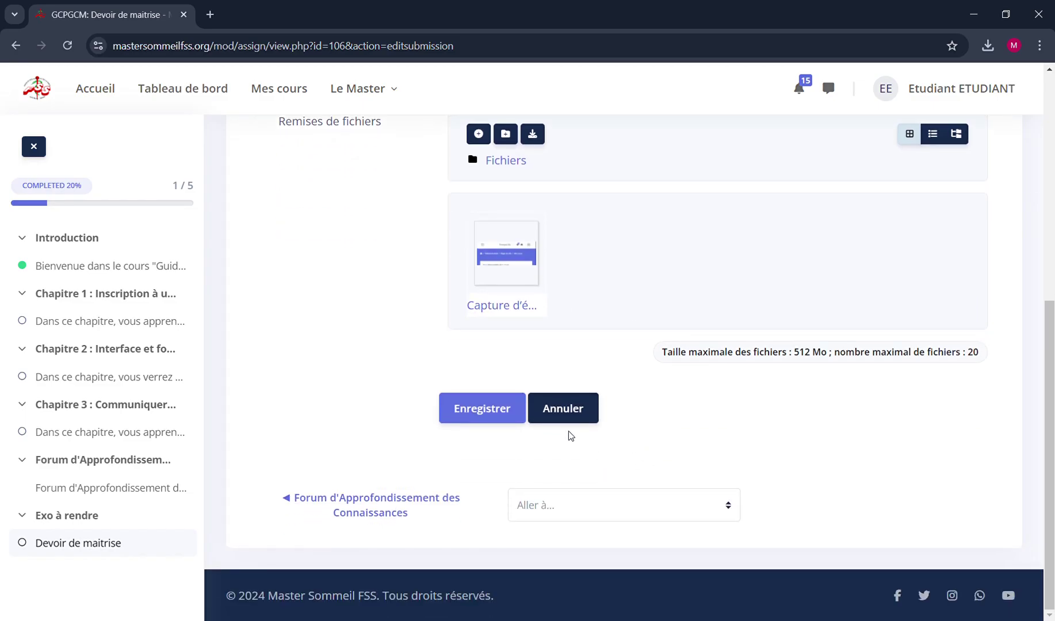
{"action": "left_click", "coordinate": [486, 412]}
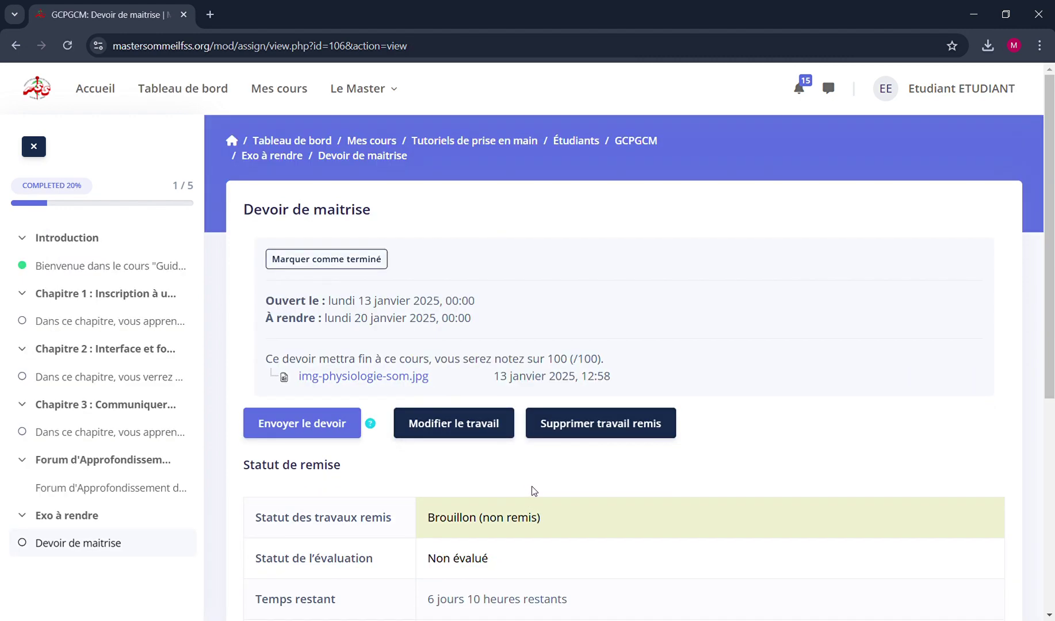
{"action": "scroll", "coordinate": [534, 490], "scroll_direction": "down", "scroll_amount": 2}
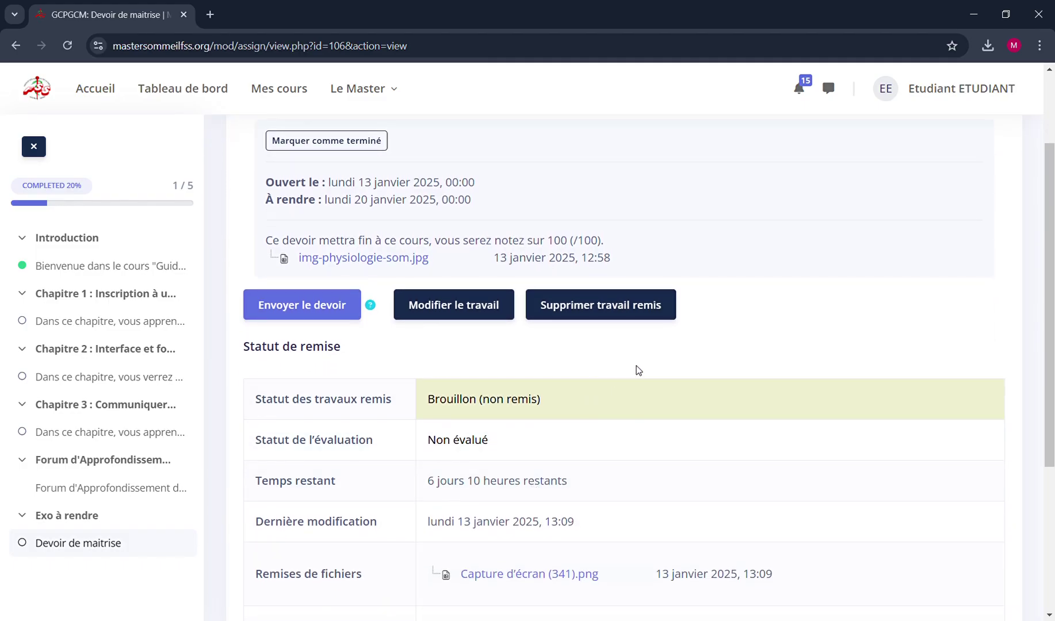
{"action": "scroll", "coordinate": [701, 348], "scroll_direction": "up", "scroll_amount": 3}
{"action": "scroll", "coordinate": [701, 348], "scroll_direction": "down", "scroll_amount": 3}
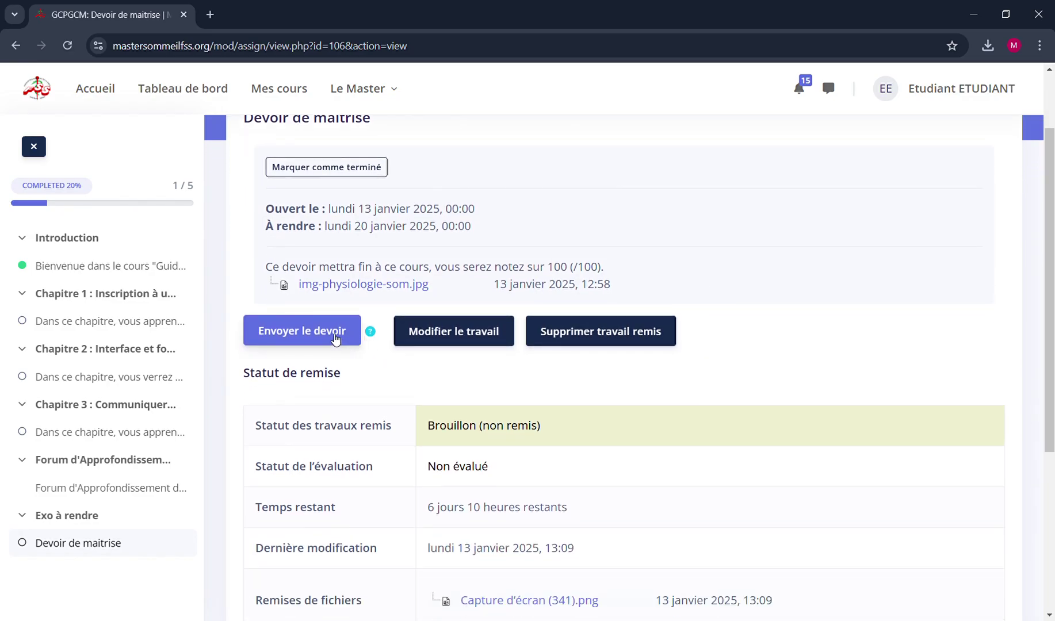
Read the help note about sending the assignment and examine the send, edit and delete options and the status rows
{"action": "left_click", "coordinate": [372, 335]}
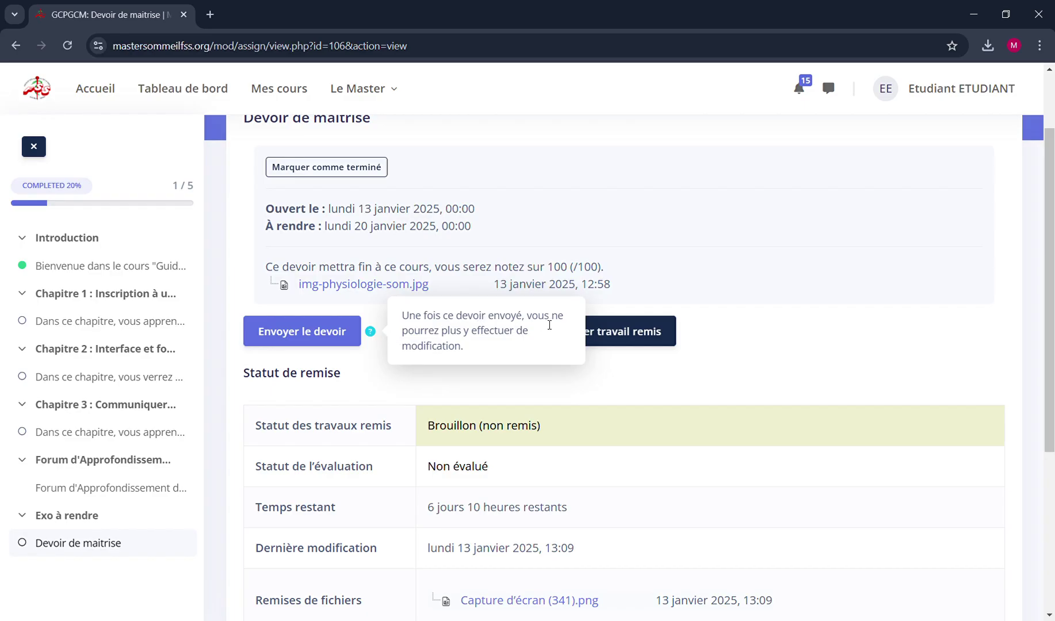
{"action": "left_click", "coordinate": [371, 334]}
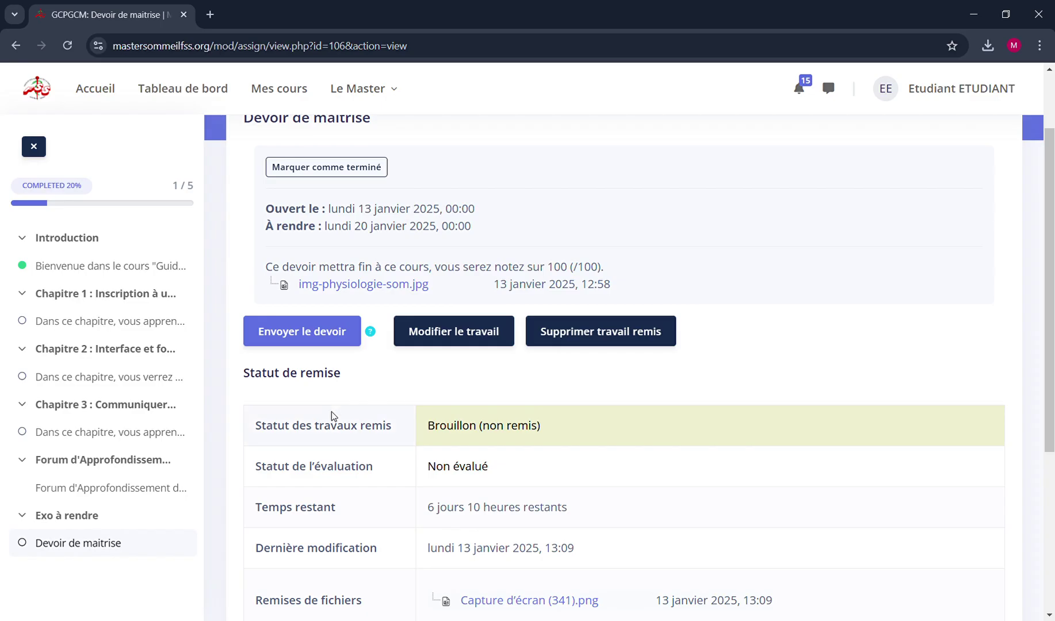
{"action": "scroll", "coordinate": [325, 435], "scroll_direction": "down", "scroll_amount": 2}
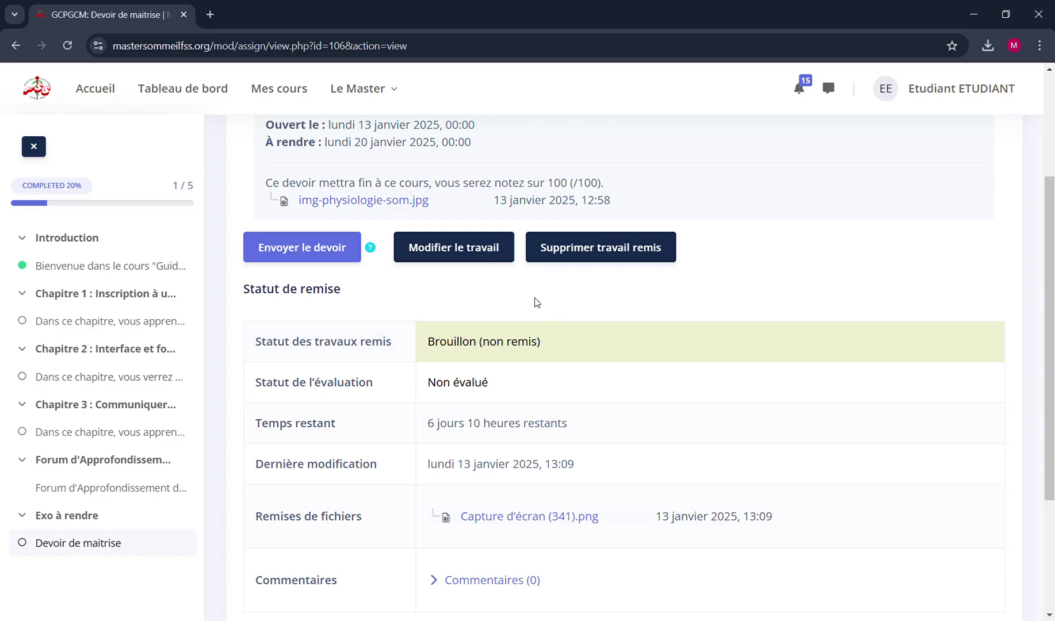
{"action": "scroll", "coordinate": [535, 302], "scroll_direction": "up", "scroll_amount": 1}
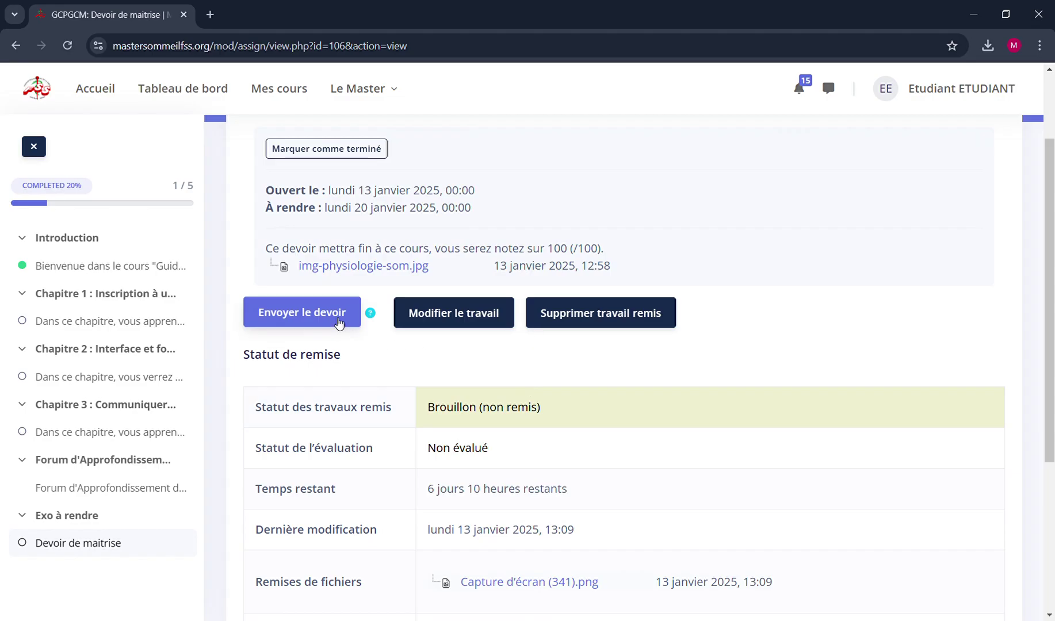
{"action": "scroll", "coordinate": [466, 385], "scroll_direction": "down", "scroll_amount": 1}
{"action": "scroll", "coordinate": [466, 384], "scroll_direction": "down", "scroll_amount": 1}
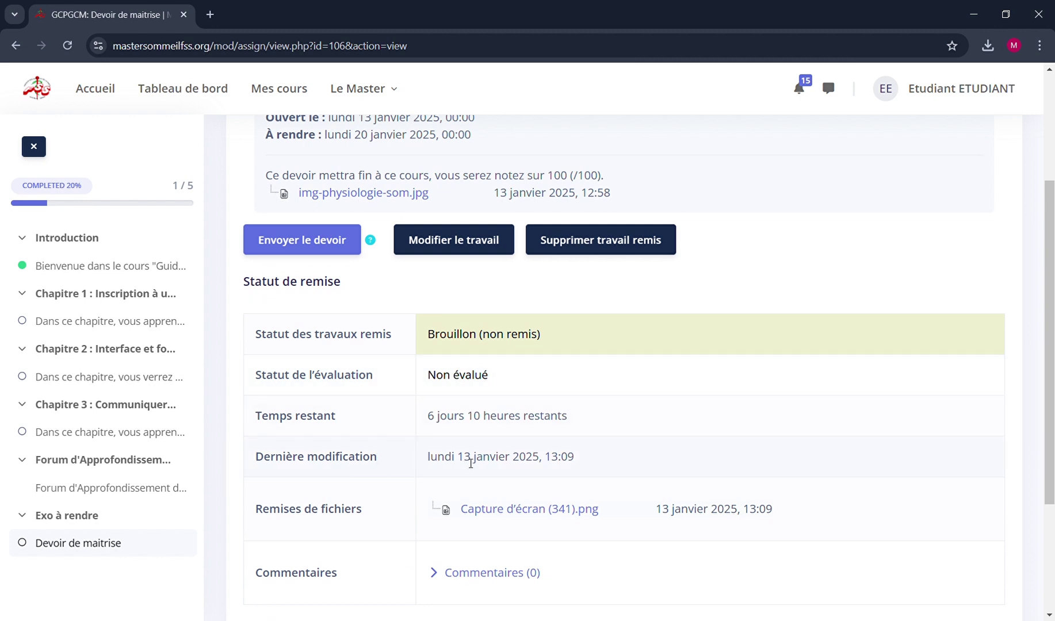
{"action": "scroll", "coordinate": [412, 496], "scroll_direction": "down", "scroll_amount": 1}
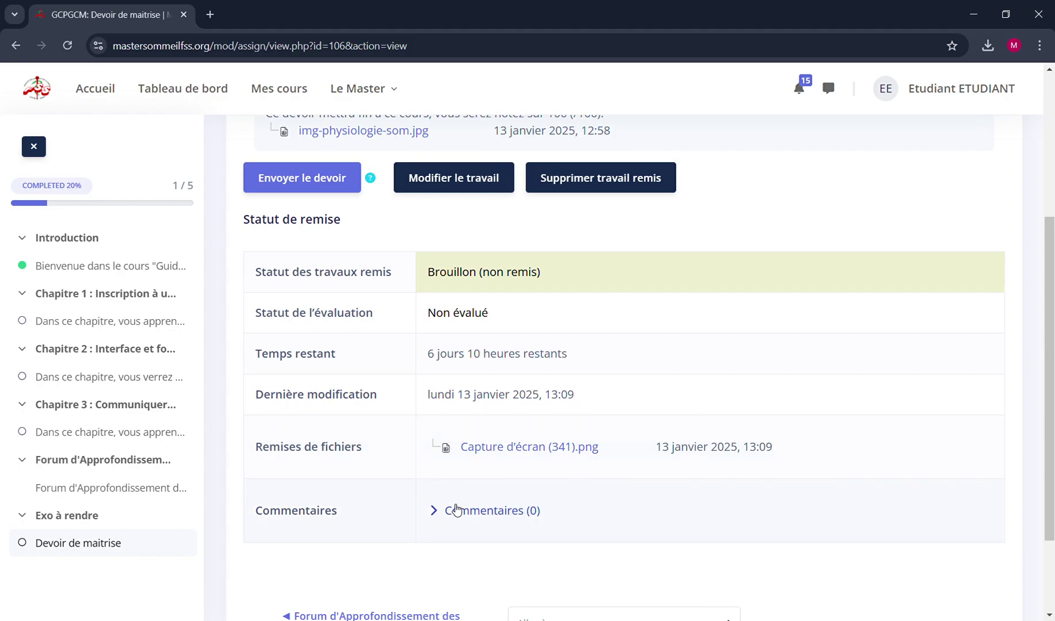
Expand the draft submission's comments row and inspect the comment box without entering a comment
{"action": "left_click", "coordinate": [466, 512]}
{"action": "scroll", "coordinate": [465, 514], "scroll_direction": "down", "scroll_amount": 3}
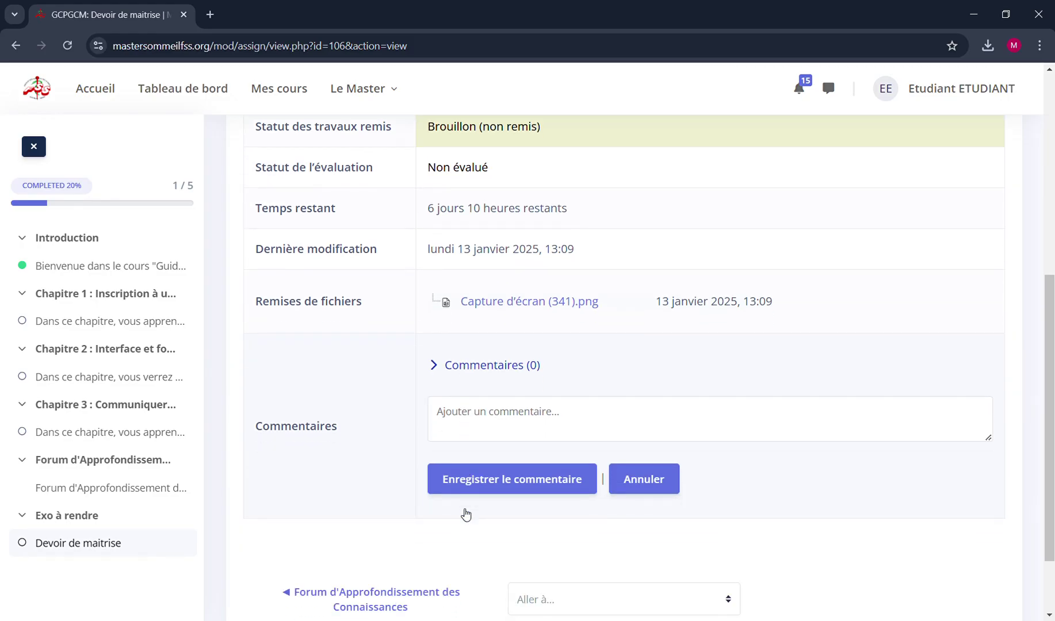
{"action": "left_click", "coordinate": [505, 409]}
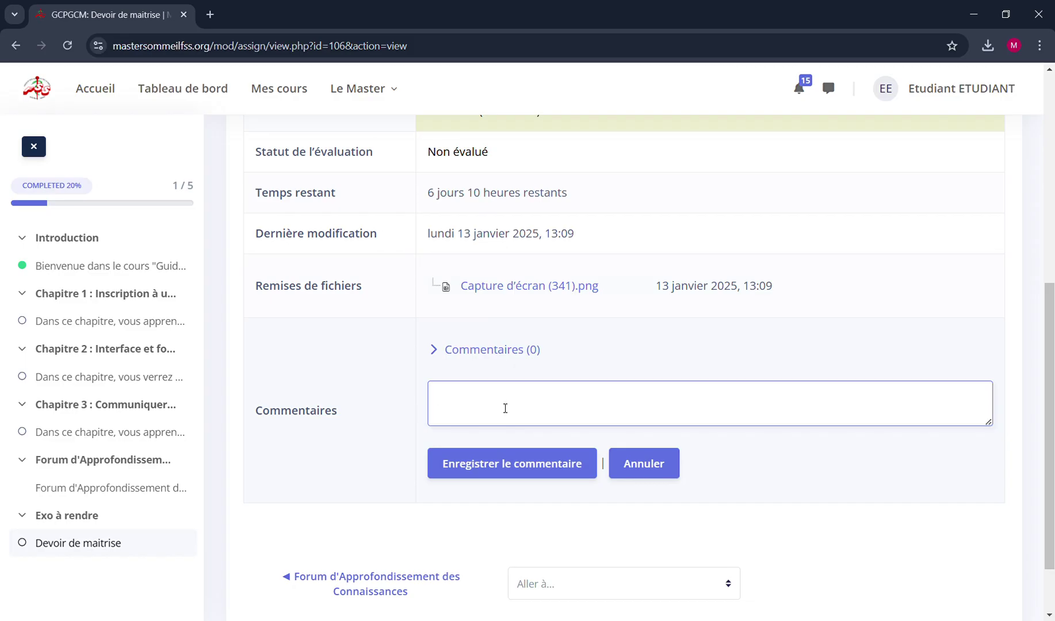
{"action": "left_click", "coordinate": [676, 520]}
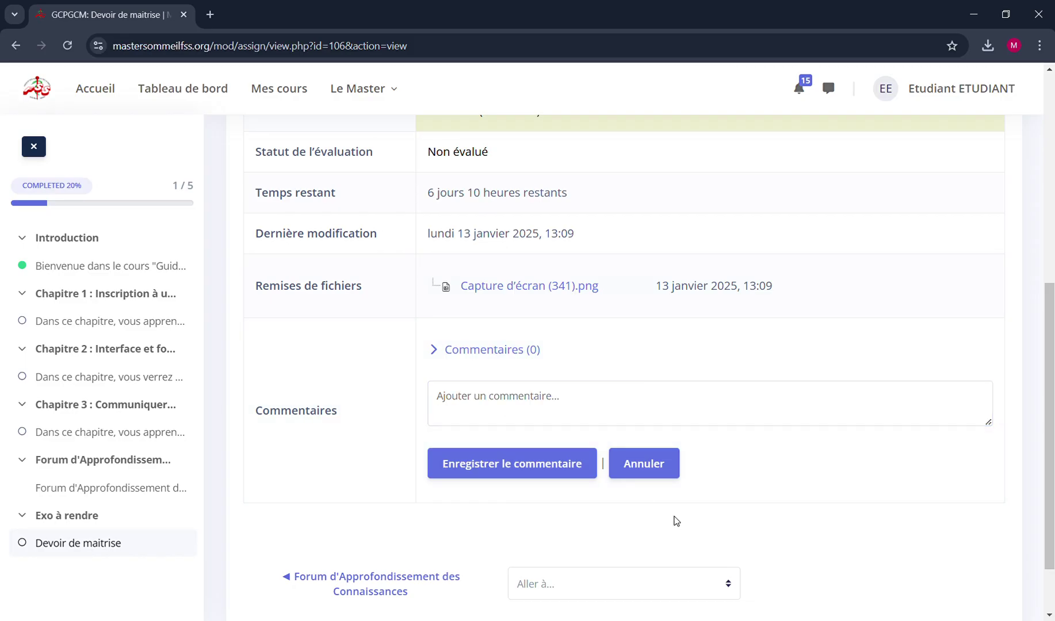
{"action": "scroll", "coordinate": [676, 521], "scroll_direction": "up", "scroll_amount": 1}
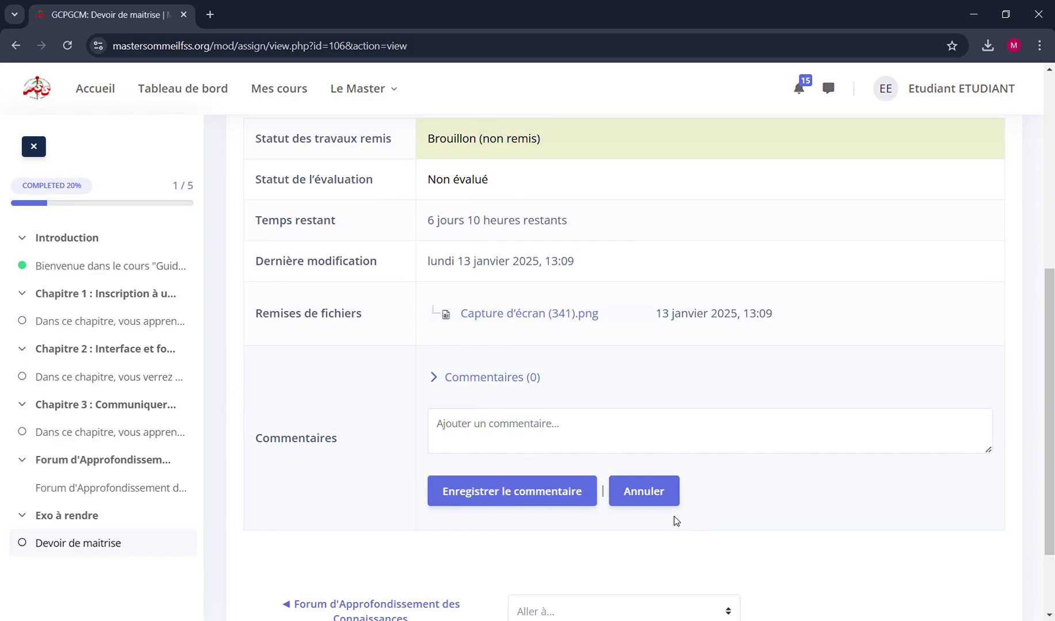
{"action": "scroll", "coordinate": [675, 521], "scroll_direction": "down", "scroll_amount": 1}
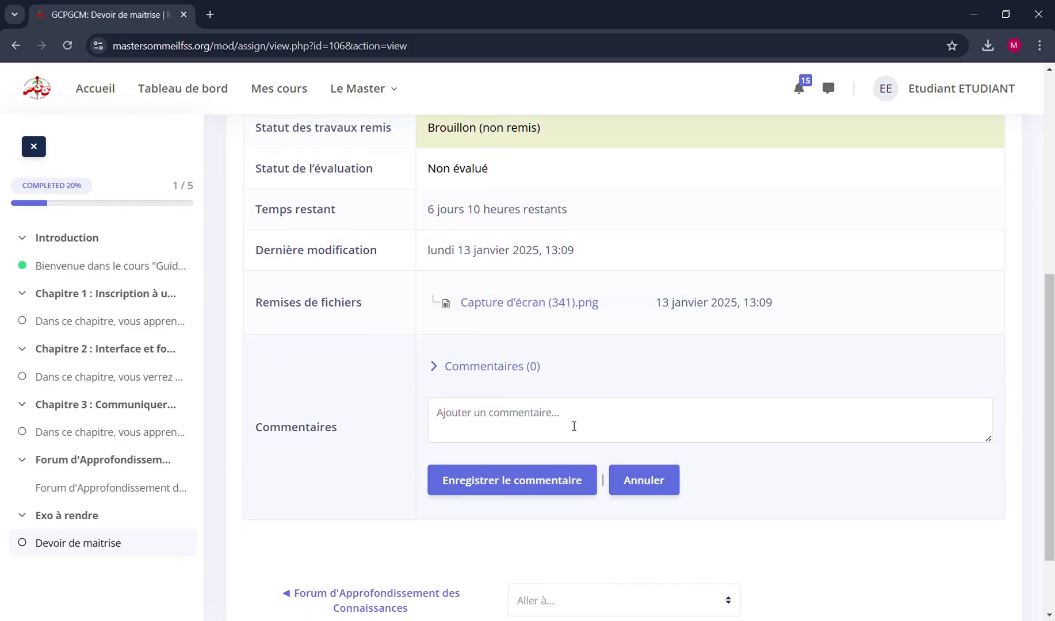
{"action": "left_click", "coordinate": [562, 421]}
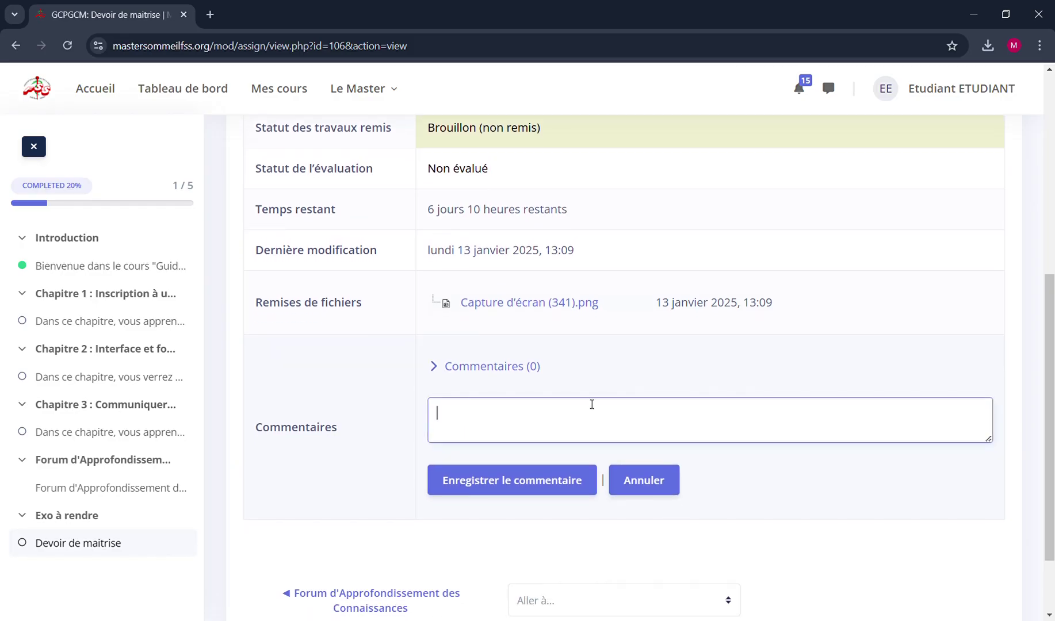
{"action": "left_click", "coordinate": [597, 391]}
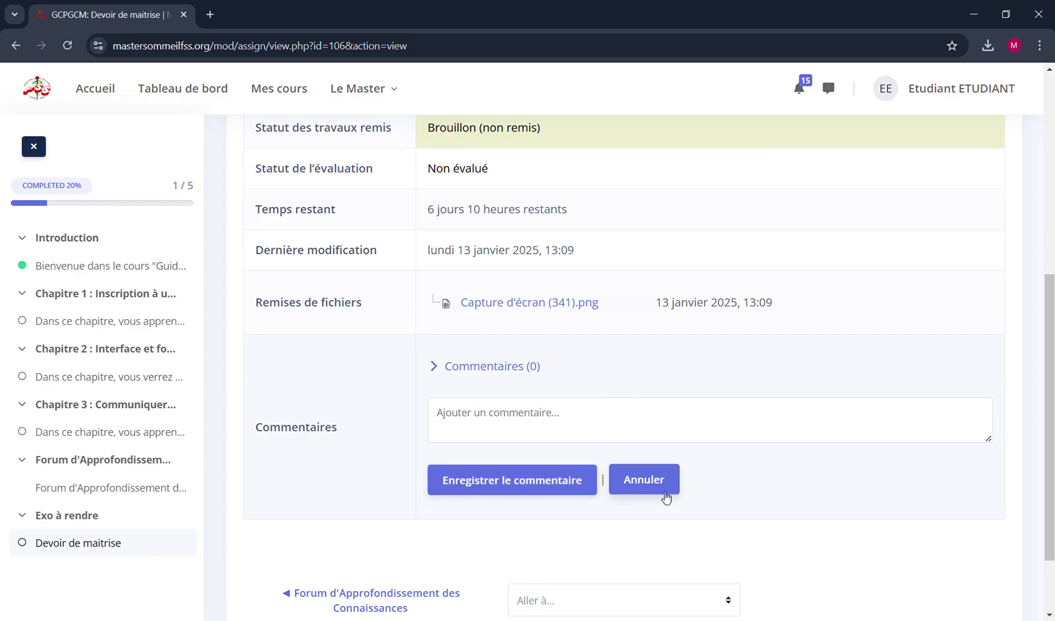
Send the "Devoir de maitrise" submission for grading and confirm the final submission
{"action": "scroll", "coordinate": [665, 498], "scroll_direction": "up", "scroll_amount": 6}
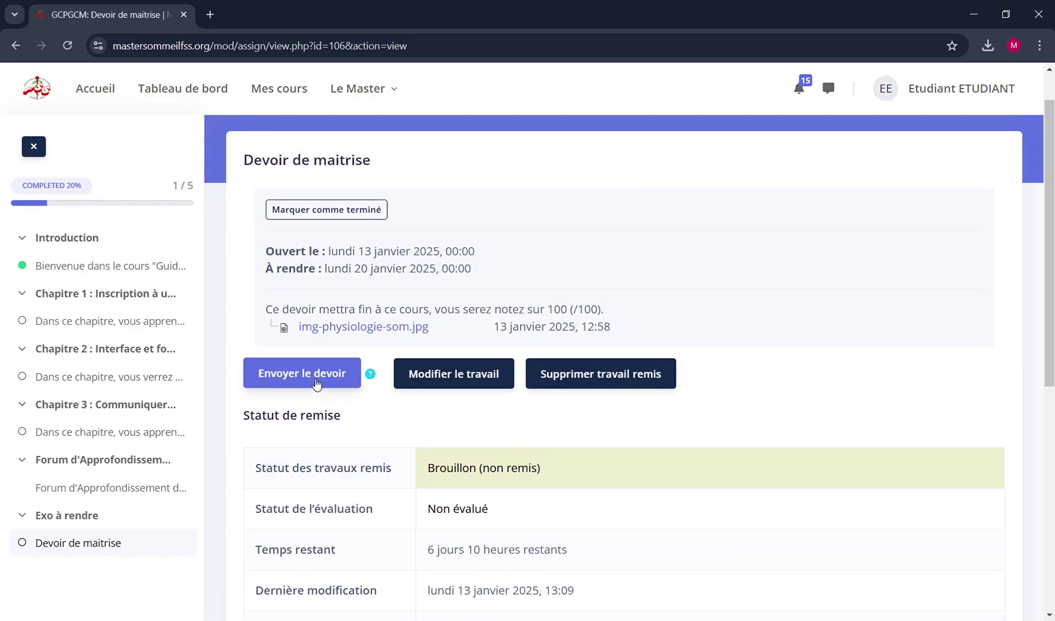
{"action": "left_click", "coordinate": [311, 379]}
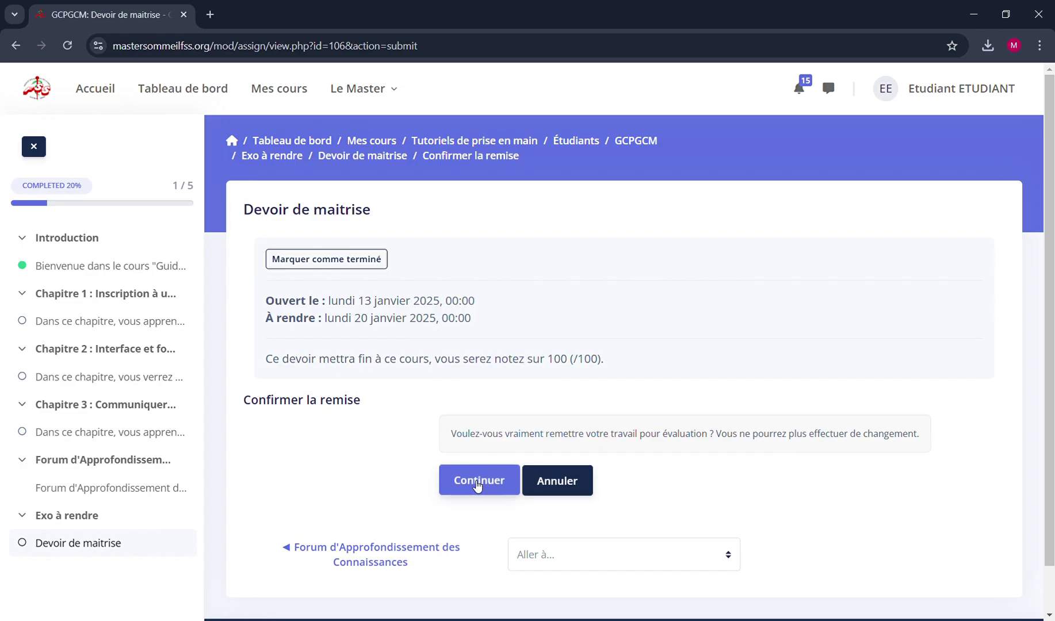
{"action": "left_click", "coordinate": [476, 482]}
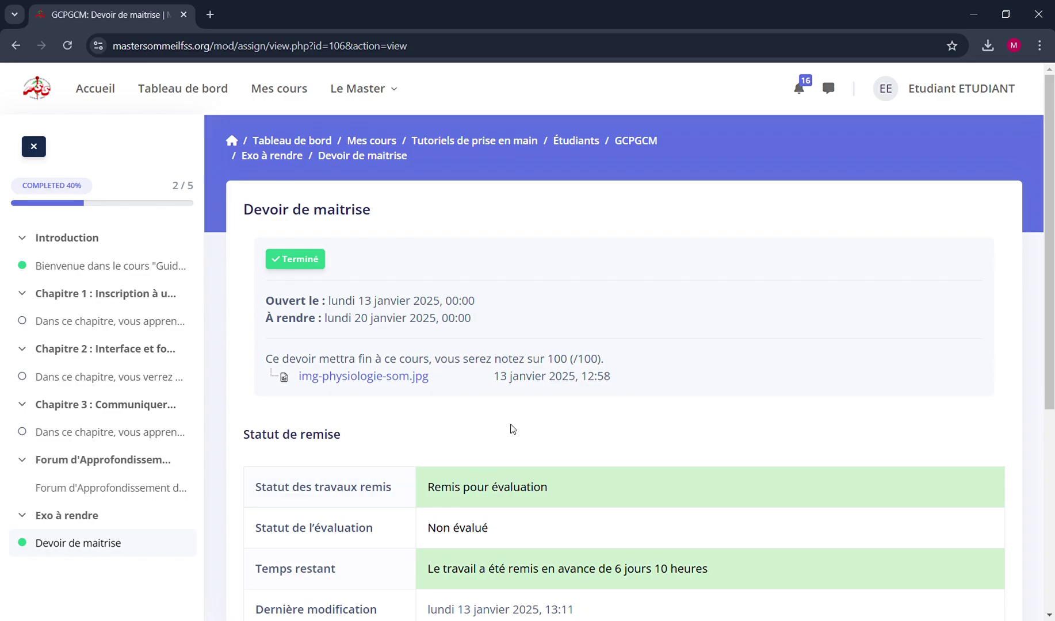
Examine the submitted assignment's completion mark, submission status, remaining time, last modification, submitted file and comments row
{"action": "scroll", "coordinate": [512, 429], "scroll_direction": "down", "scroll_amount": 3}
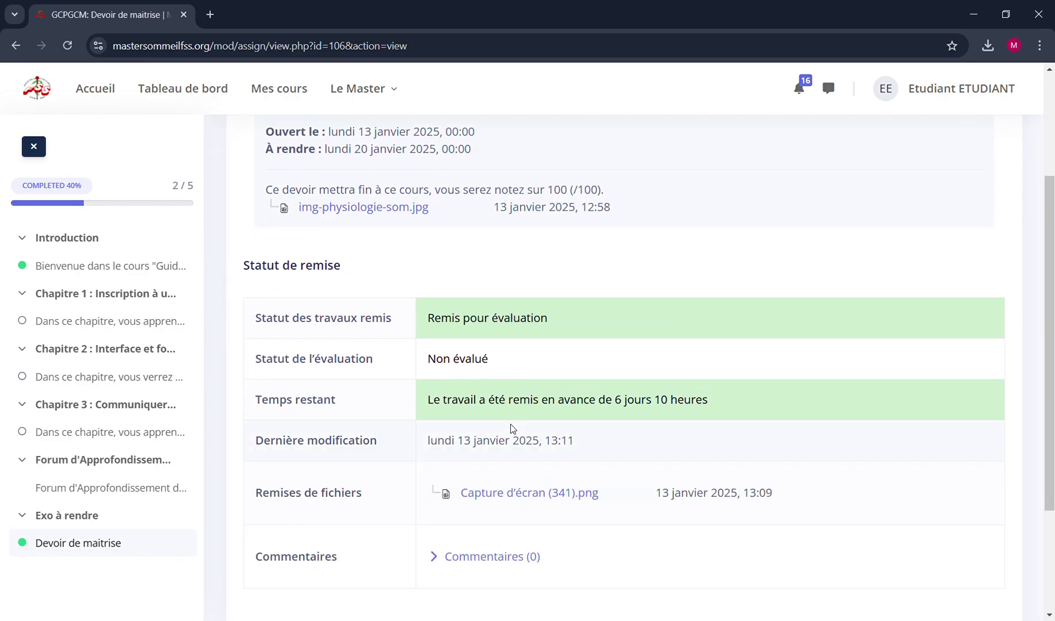
{"action": "scroll", "coordinate": [512, 428], "scroll_direction": "up", "scroll_amount": 3}
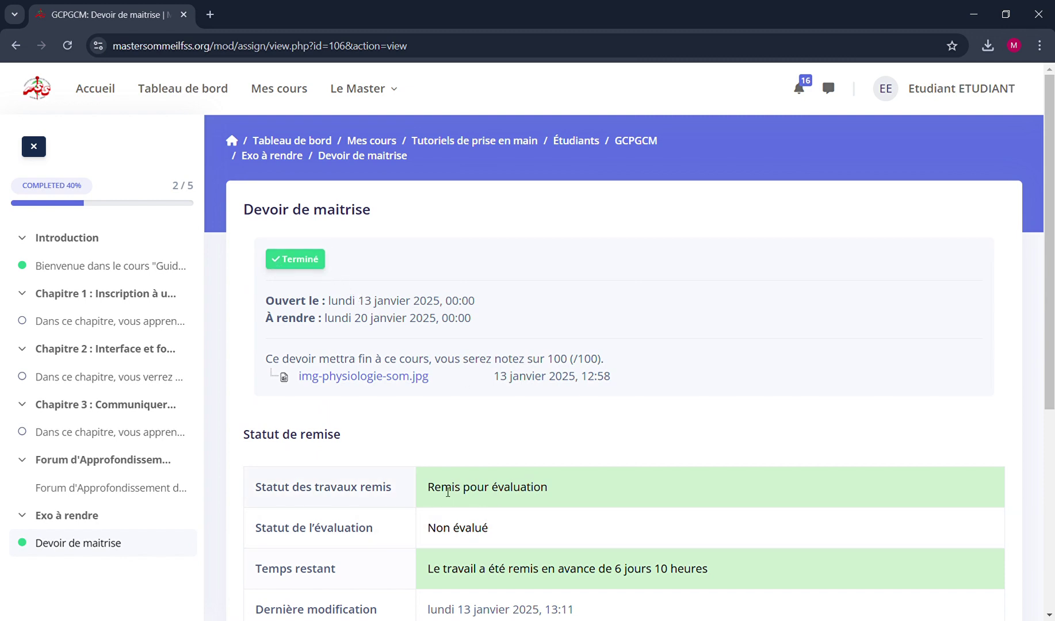
{"action": "scroll", "coordinate": [549, 498], "scroll_direction": "down", "scroll_amount": 3}
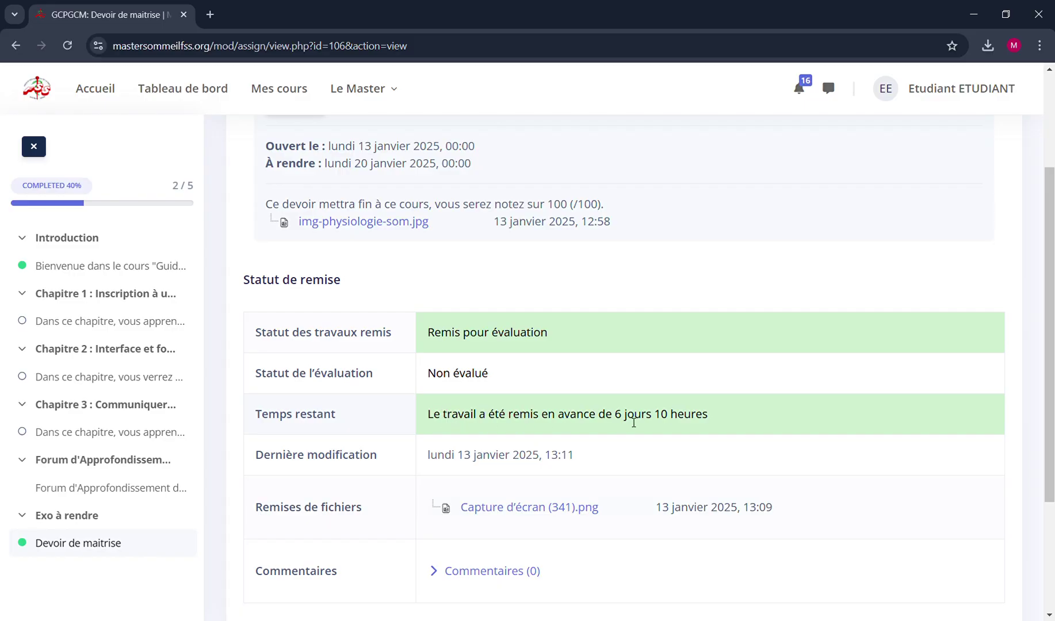
{"action": "scroll", "coordinate": [618, 469], "scroll_direction": "down", "scroll_amount": 3}
{"action": "scroll", "coordinate": [619, 471], "scroll_direction": "up", "scroll_amount": 6}
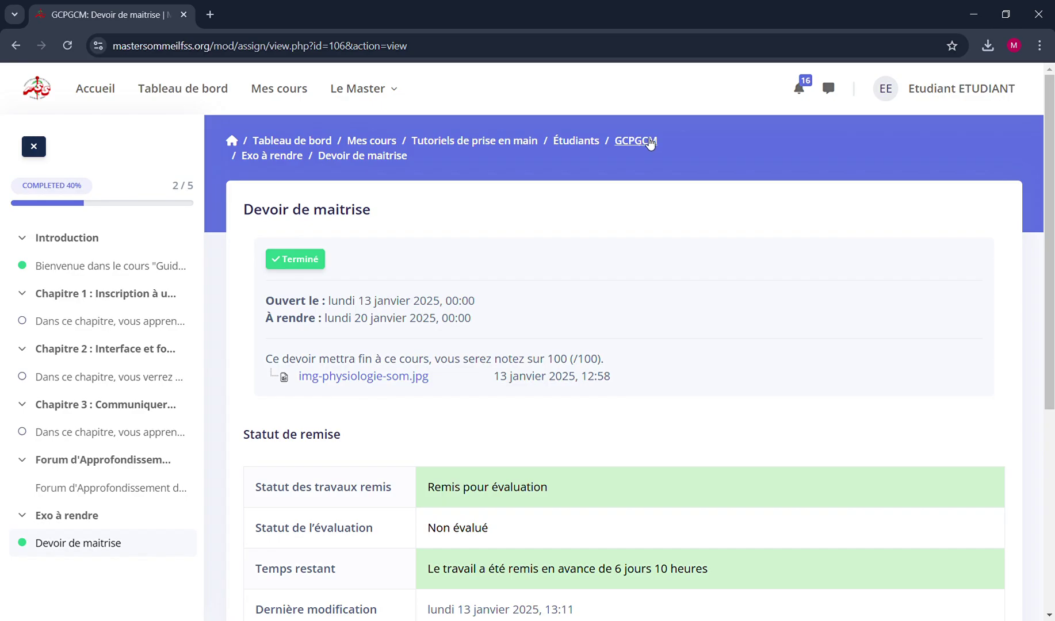
Return from the assignment to the GCPGCM course page and view the course information
{"action": "left_click", "coordinate": [648, 143]}
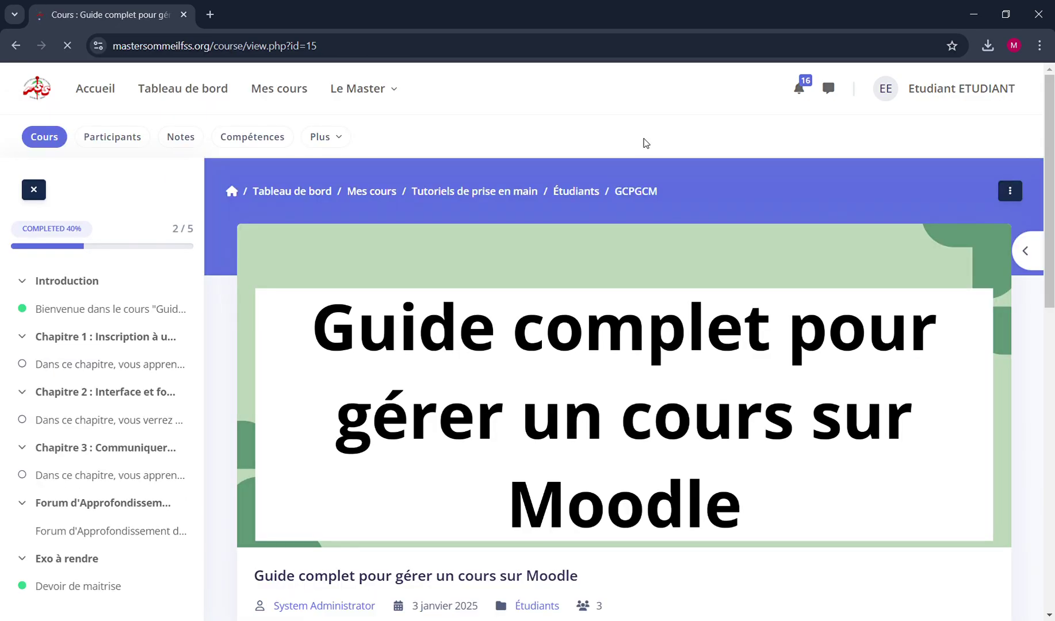
{"action": "scroll", "coordinate": [453, 341], "scroll_direction": "down", "scroll_amount": 5}
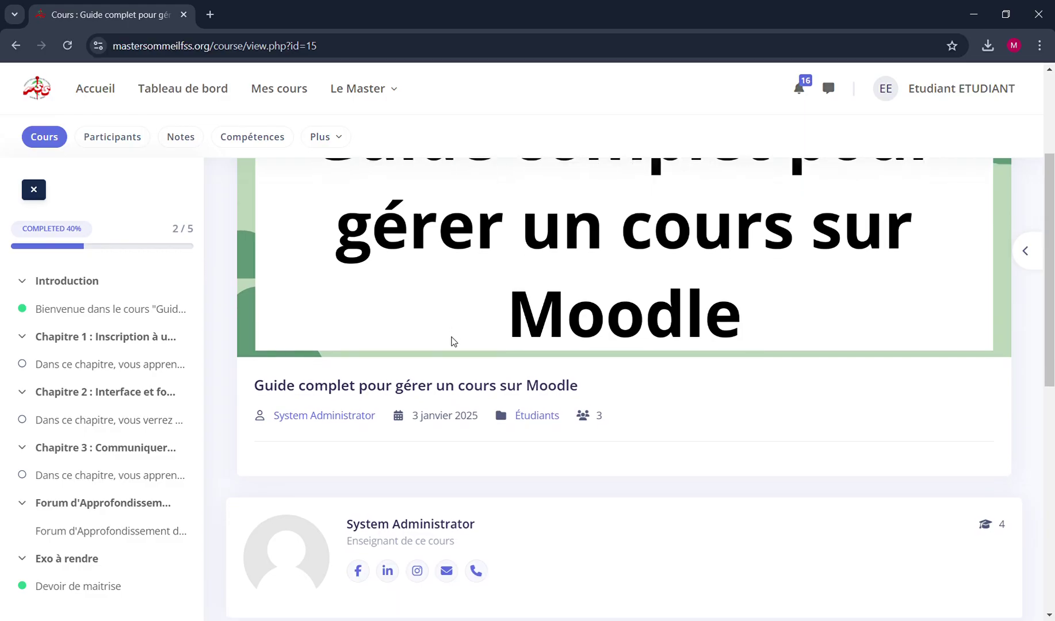
Expand the "Exo à rendre" section of the course content, check the "Devoir de maitrise" dates and completion status, and collapse the section
{"action": "scroll", "coordinate": [453, 341], "scroll_direction": "down", "scroll_amount": 4}
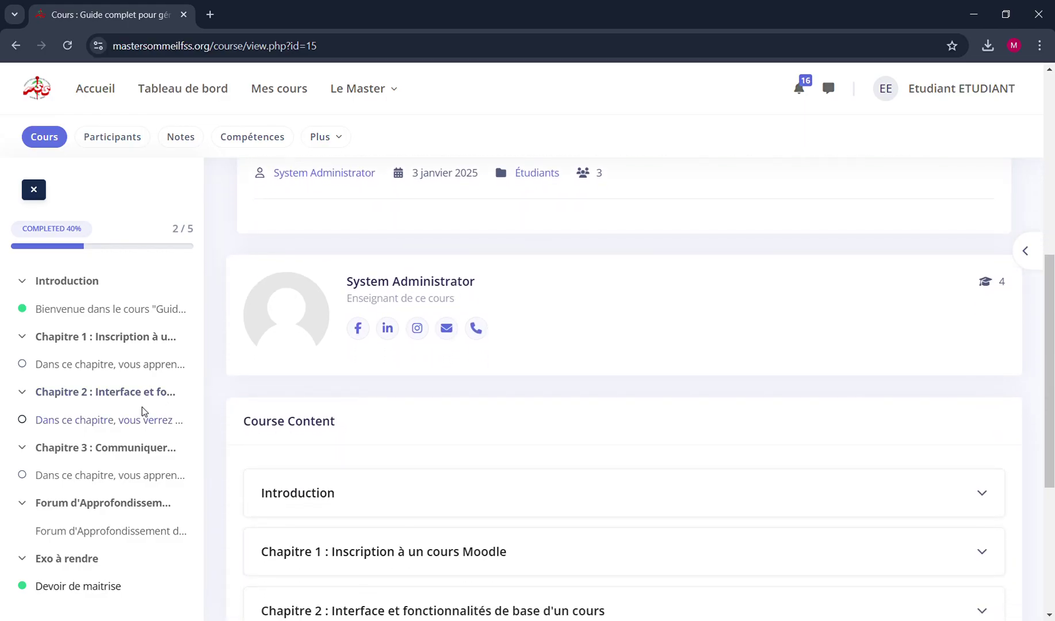
{"action": "scroll", "coordinate": [144, 412], "scroll_direction": "down", "scroll_amount": 1}
{"action": "scroll", "coordinate": [143, 411], "scroll_direction": "down", "scroll_amount": 1}
{"action": "scroll", "coordinate": [142, 410], "scroll_direction": "up", "scroll_amount": 2}
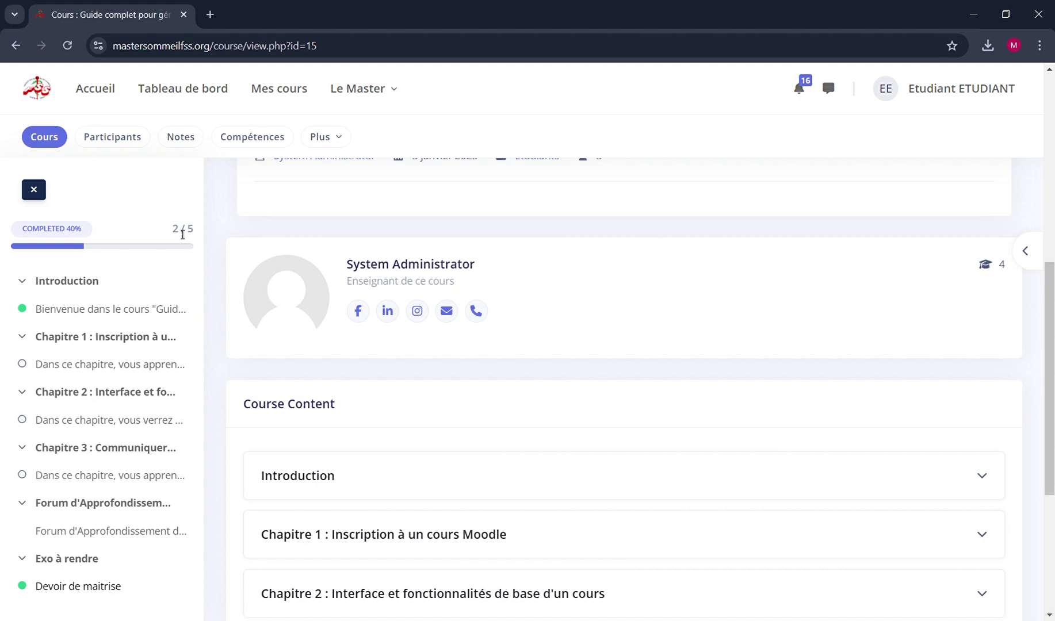
{"action": "scroll", "coordinate": [648, 503], "scroll_direction": "down", "scroll_amount": 5}
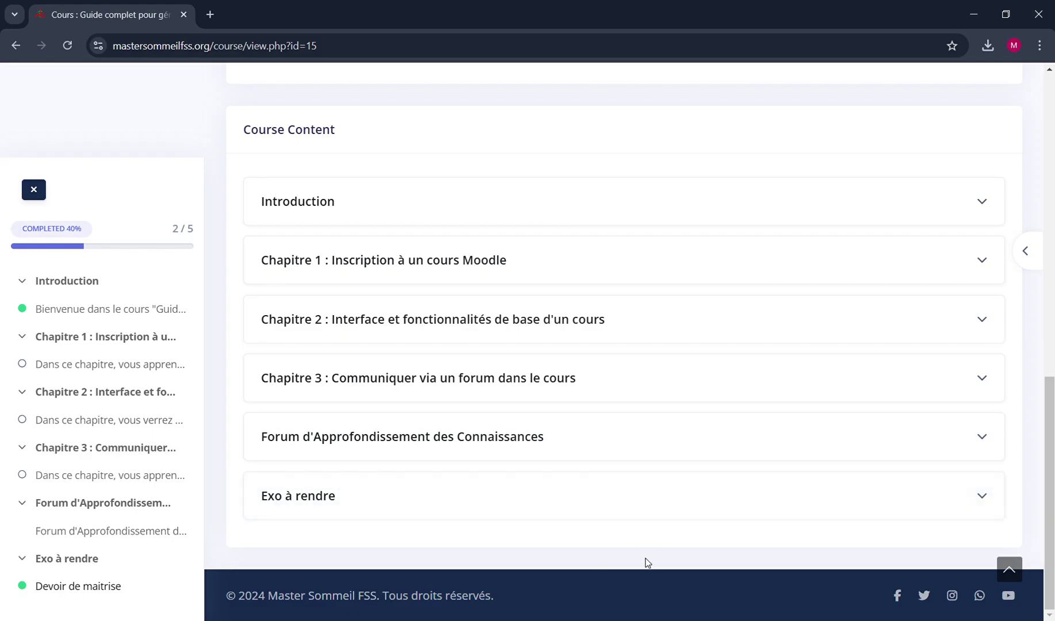
{"action": "left_click", "coordinate": [681, 496]}
{"action": "scroll", "coordinate": [681, 496], "scroll_direction": "down", "scroll_amount": 2}
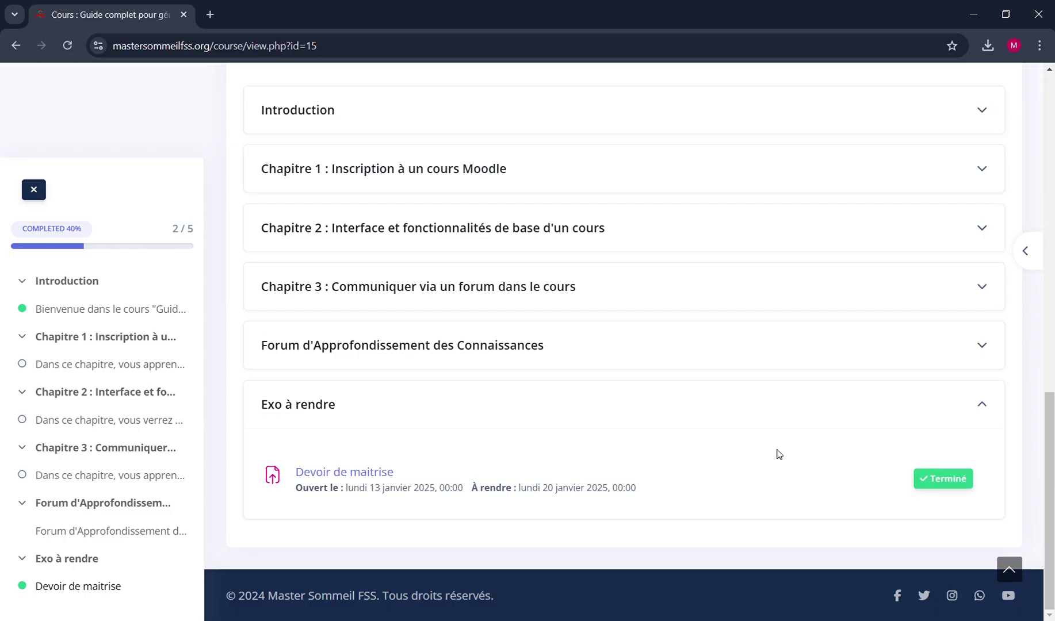
{"action": "left_click", "coordinate": [669, 406]}
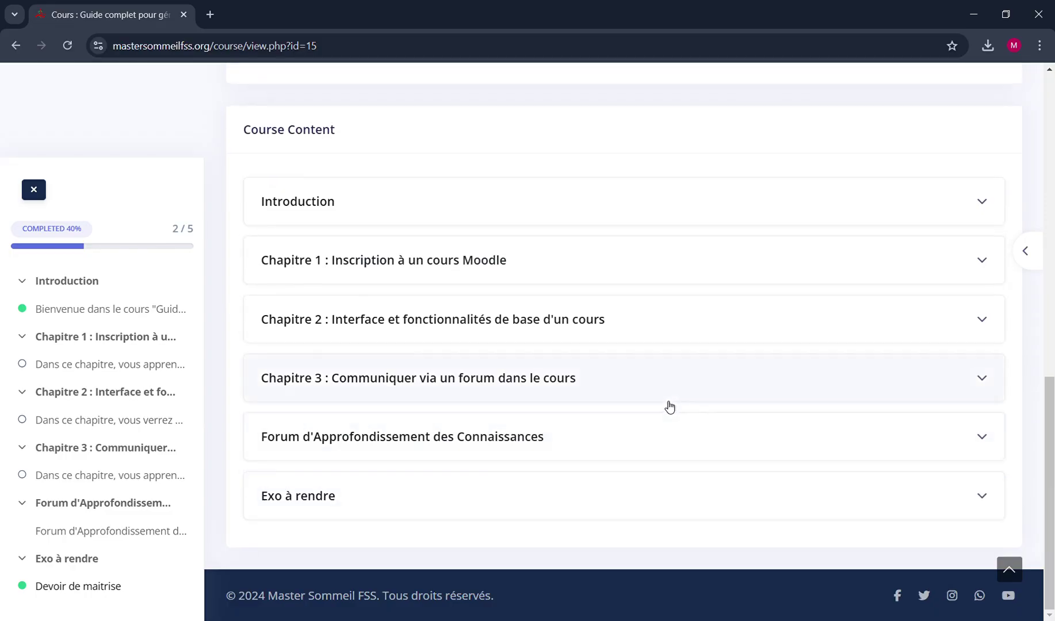
Review the course banner and general details on the course page, including the enrolled-students indicator
{"action": "scroll", "coordinate": [667, 407], "scroll_direction": "up", "scroll_amount": 10}
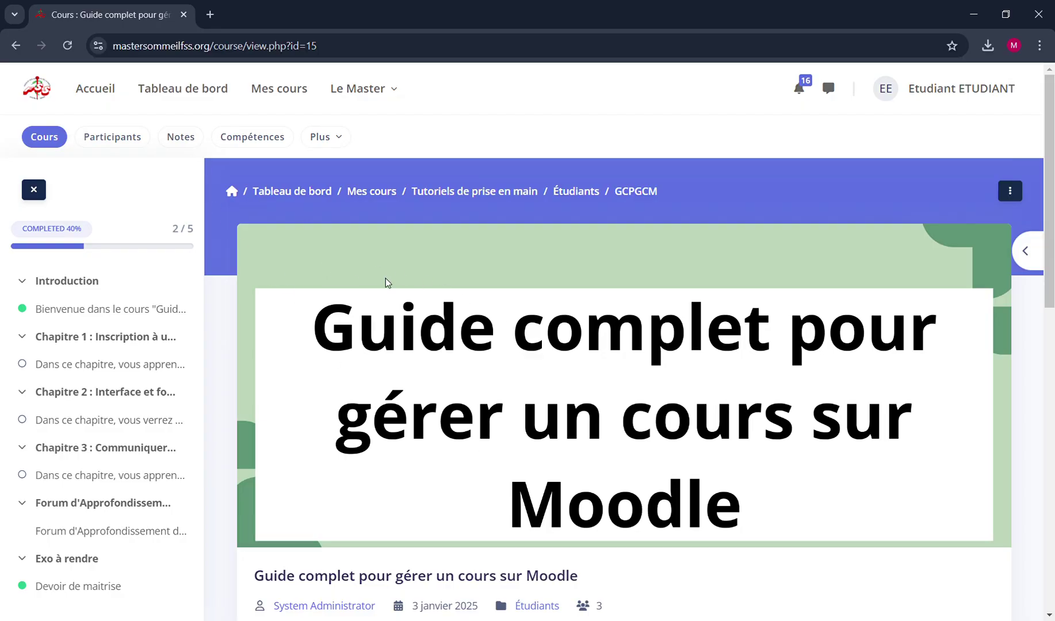
{"action": "scroll", "coordinate": [572, 457], "scroll_direction": "down", "scroll_amount": 5}
{"action": "scroll", "coordinate": [570, 455], "scroll_direction": "up", "scroll_amount": 5}
{"action": "mouse_move", "coordinate": [604, 610]}
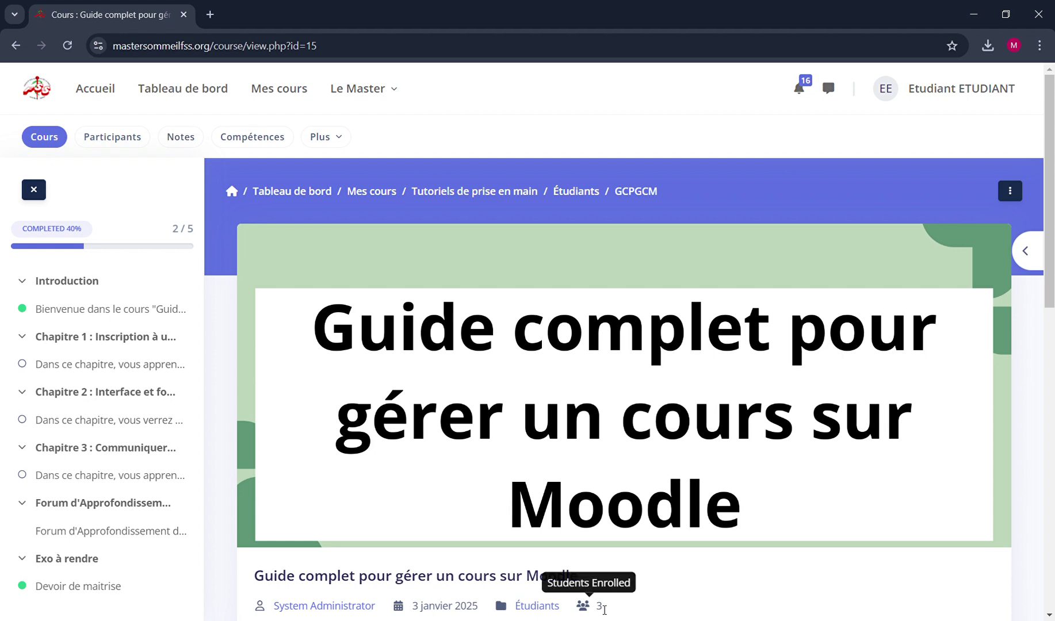